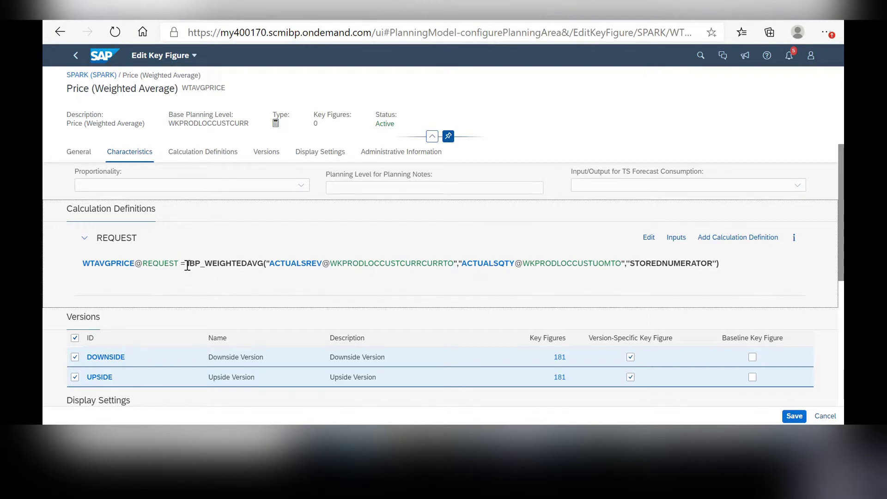
Step: Highlight IBP_WEIGHTEDAVG in the Price (Weighted Average) calculation and name, then switch to the Excel Demand Dashboard
{"action": "left_click_drag", "start_coordinate": [188, 264], "coordinate": [263, 266]}
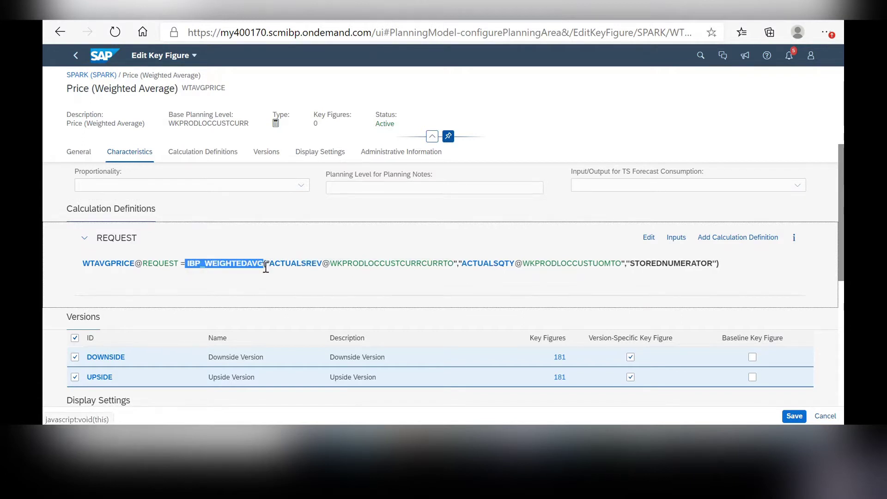
{"action": "left_click", "coordinate": [337, 274]}
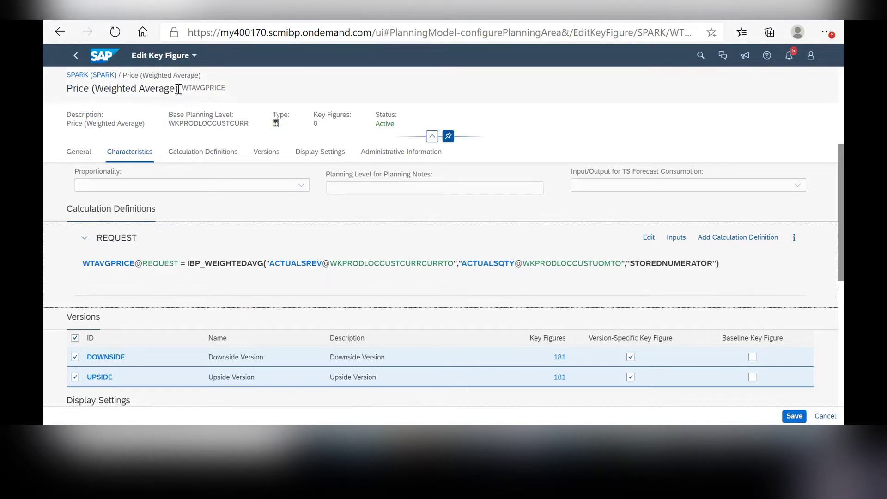
{"action": "left_click_drag", "start_coordinate": [178, 89], "coordinate": [73, 89]}
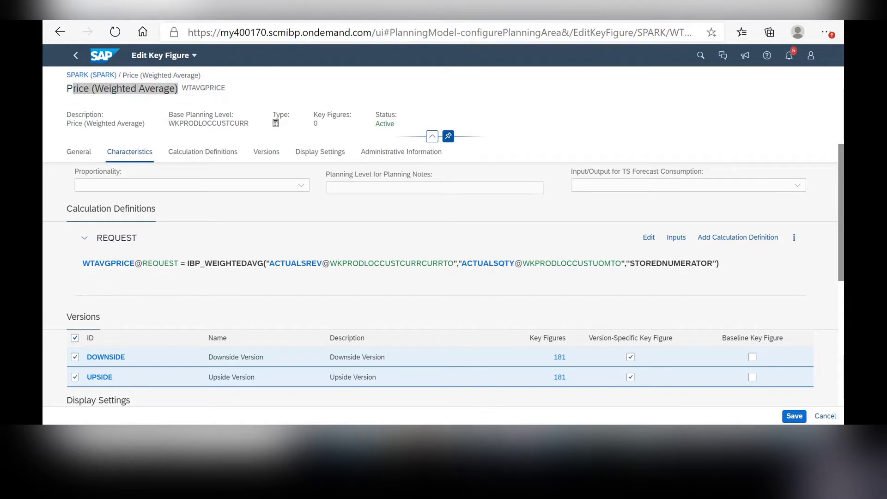
{"action": "key", "text": "alt+Tab"}
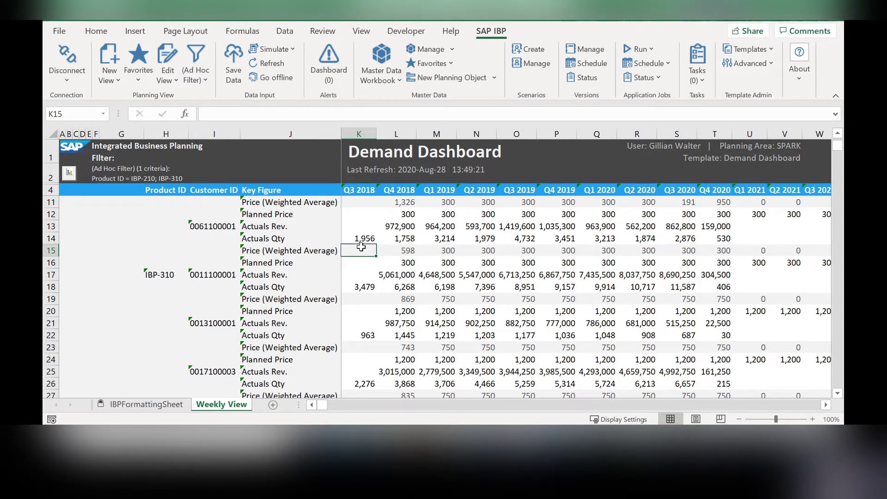
{"action": "left_click_drag", "start_coordinate": [264, 250], "coordinate": [386, 263]}
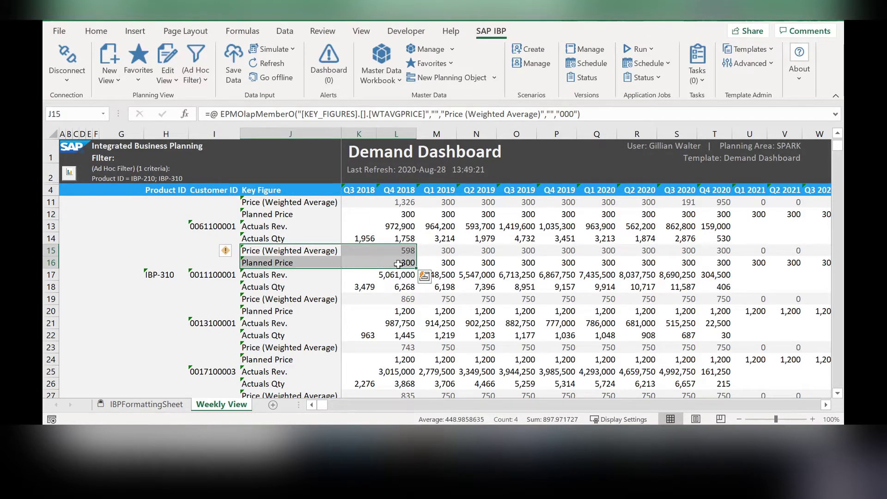
{"action": "left_click", "coordinate": [398, 263]}
{"action": "left_click", "coordinate": [403, 250]}
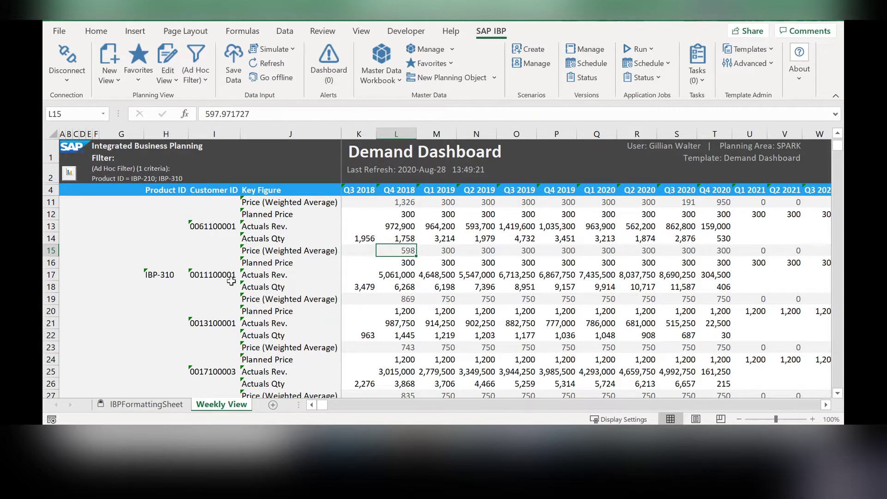
{"action": "left_click_drag", "start_coordinate": [329, 301], "coordinate": [406, 308]}
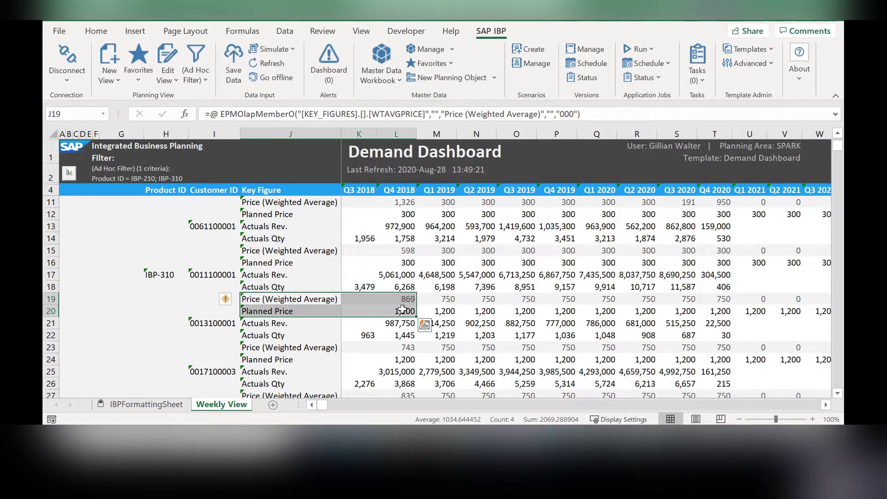
{"action": "left_click", "coordinate": [407, 315]}
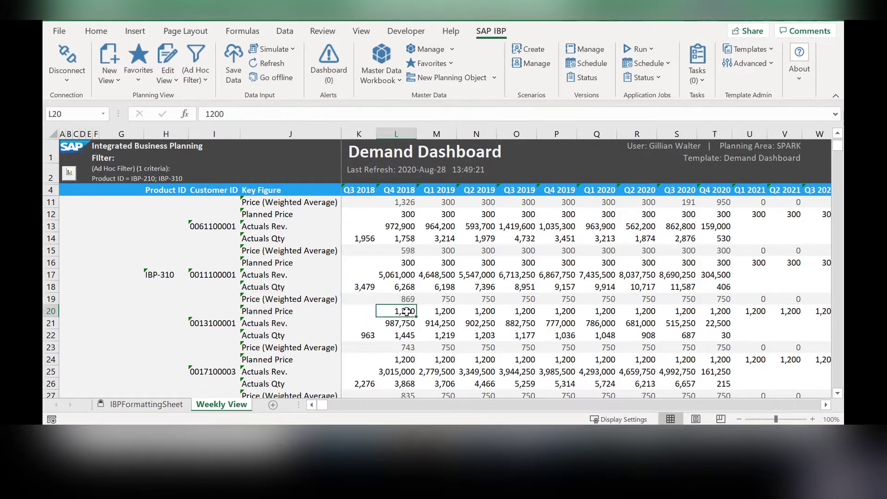
{"action": "left_click", "coordinate": [356, 312]}
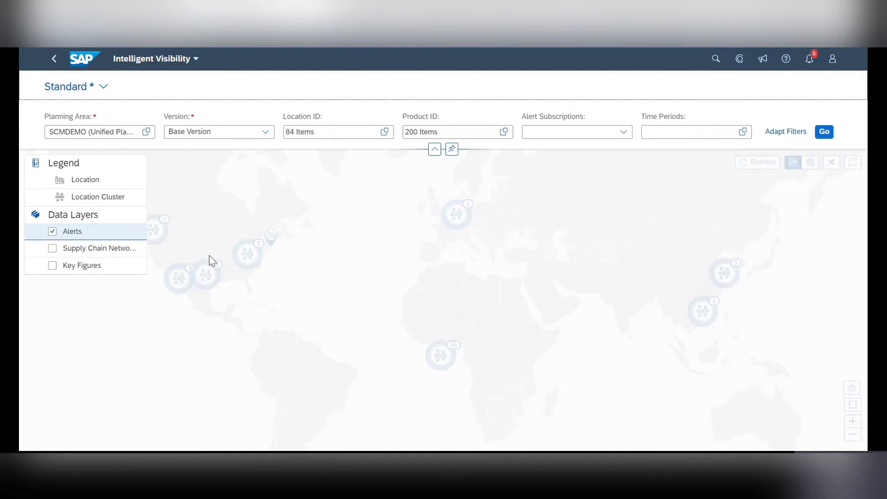
Step: Enable the Key Figures data layer and bring up the Time Periods value help
{"action": "left_click", "coordinate": [53, 267]}
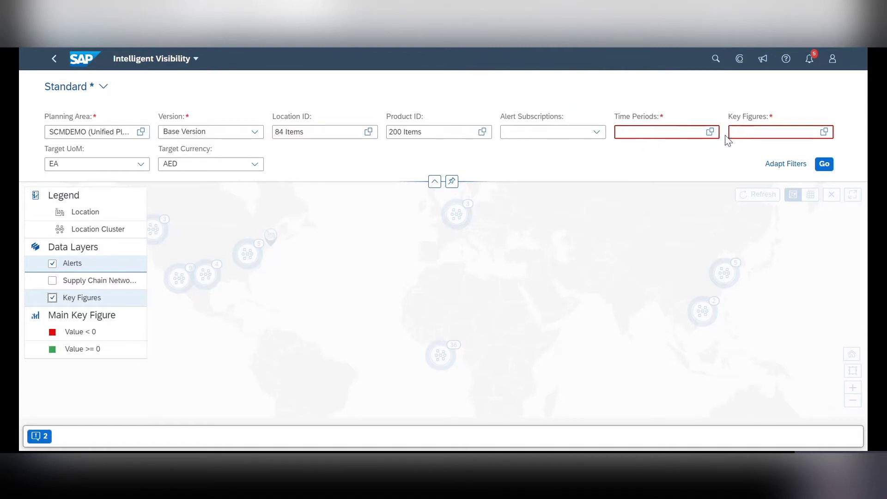
{"action": "left_click", "coordinate": [711, 132]}
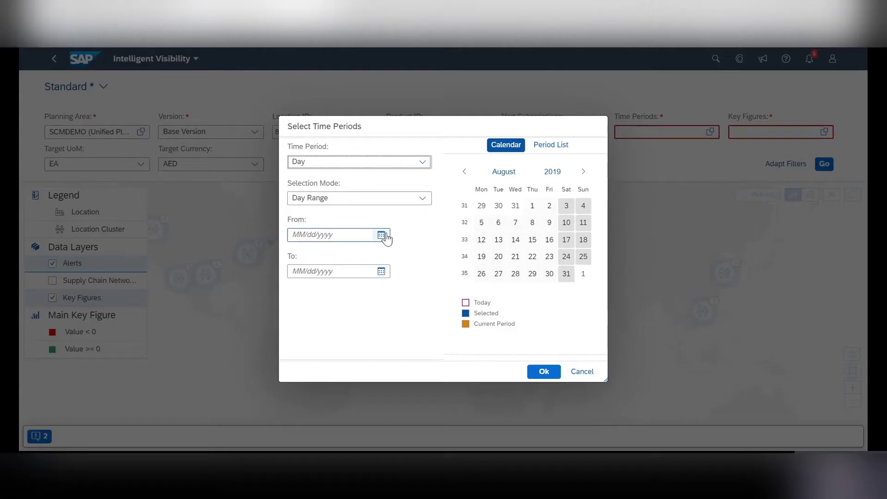
Step: Set the Time Periods day range from 10/01/2017 to 09/30/2020 and confirm it
{"action": "left_click", "coordinate": [384, 236]}
{"action": "left_click", "coordinate": [388, 254]}
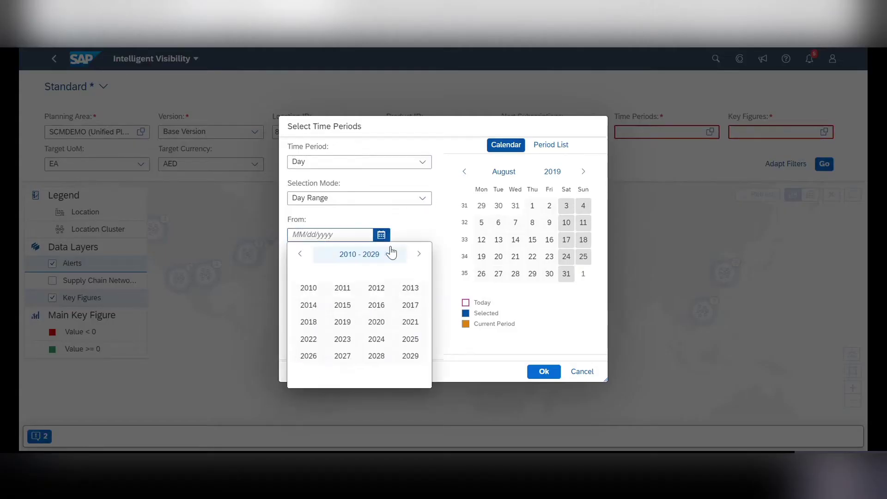
{"action": "left_click", "coordinate": [402, 306]}
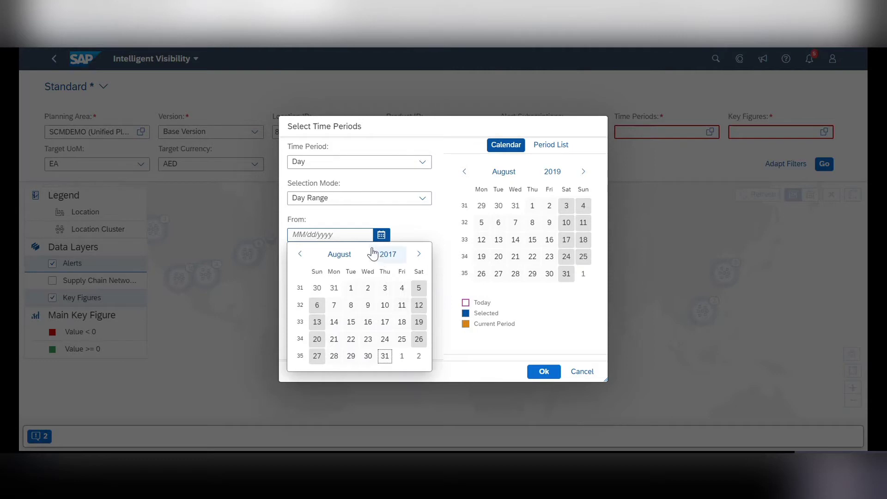
{"action": "left_click", "coordinate": [348, 291]}
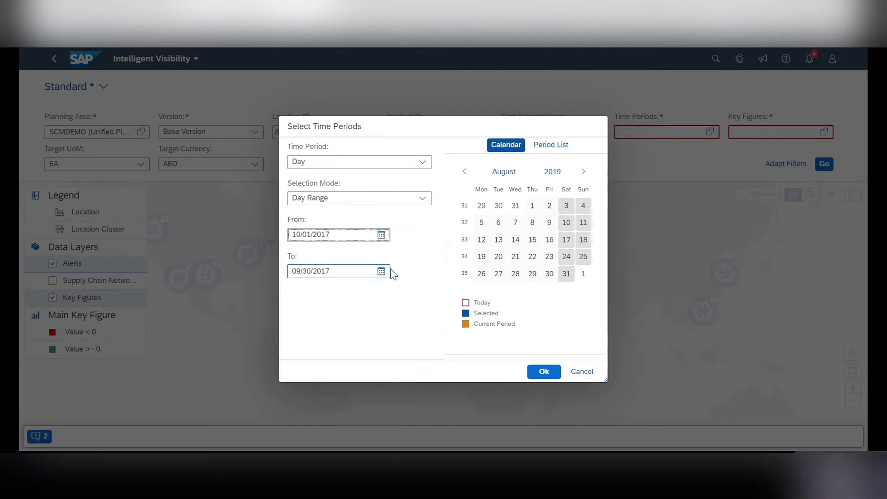
{"action": "left_click", "coordinate": [382, 271]}
{"action": "left_click", "coordinate": [388, 290]}
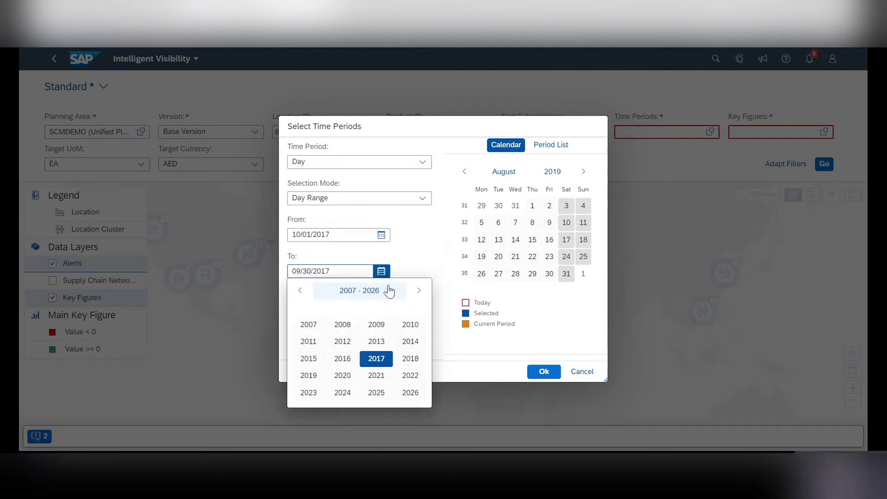
{"action": "left_click", "coordinate": [343, 375]}
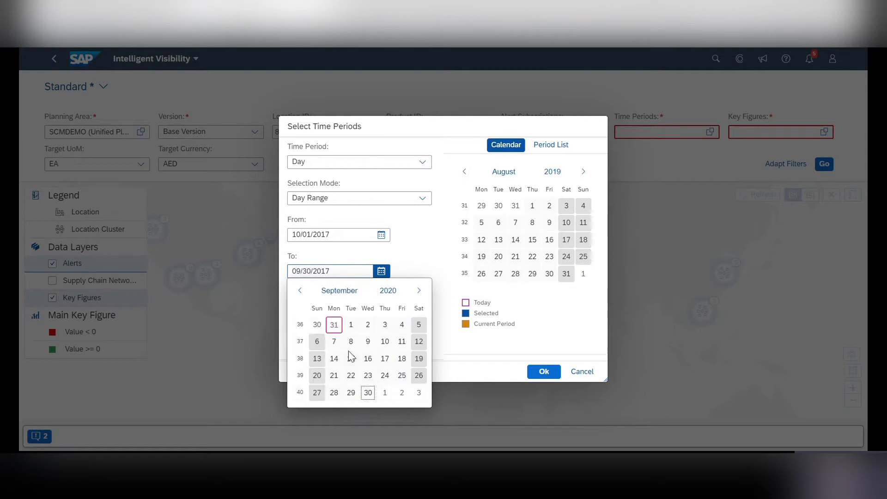
{"action": "left_click", "coordinate": [368, 392]}
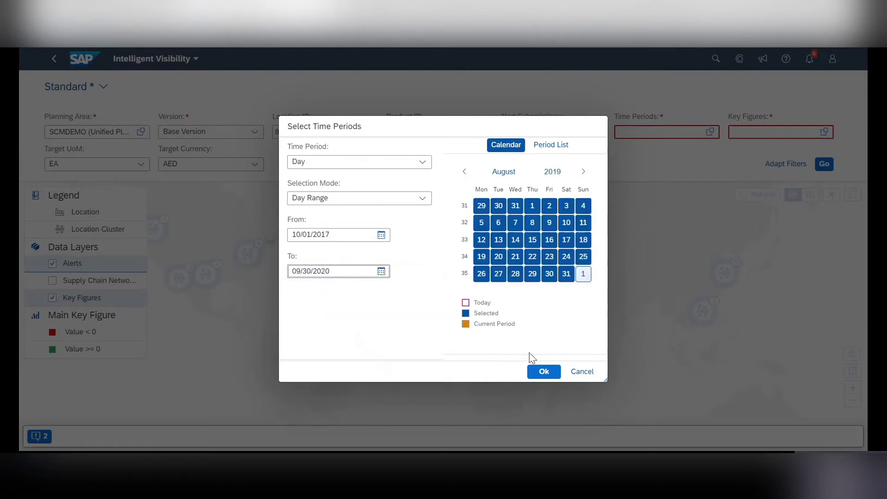
{"action": "left_click", "coordinate": [543, 372]}
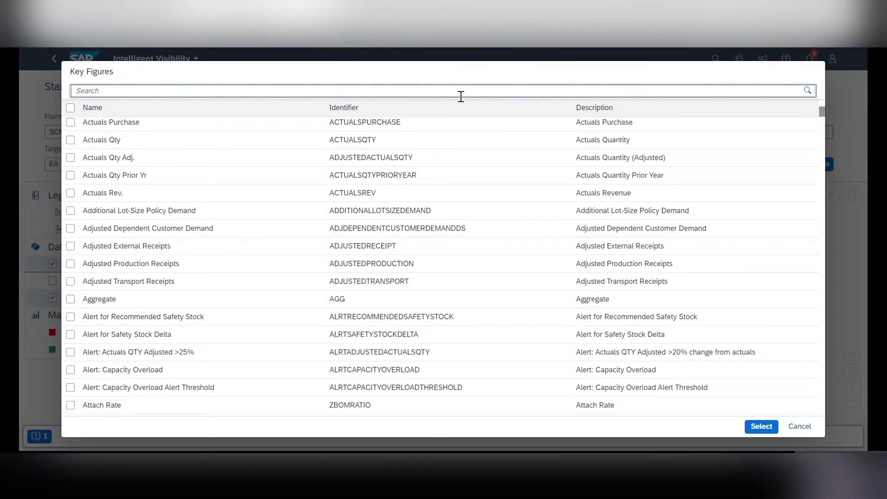
Step: Search key figures for 'consensus' and select Consensus Demand Plan Qty as the filter
{"action": "left_click", "coordinate": [461, 94]}
{"action": "type", "text": "consensus"}
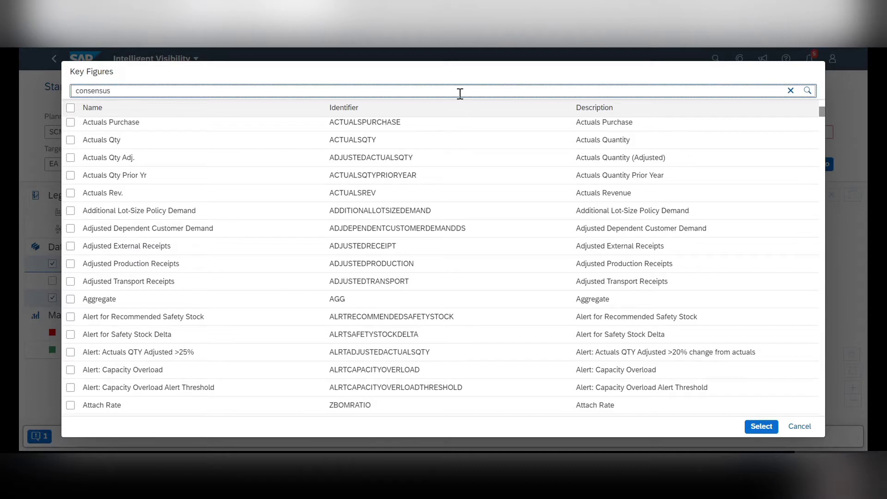
{"action": "key", "text": "Return"}
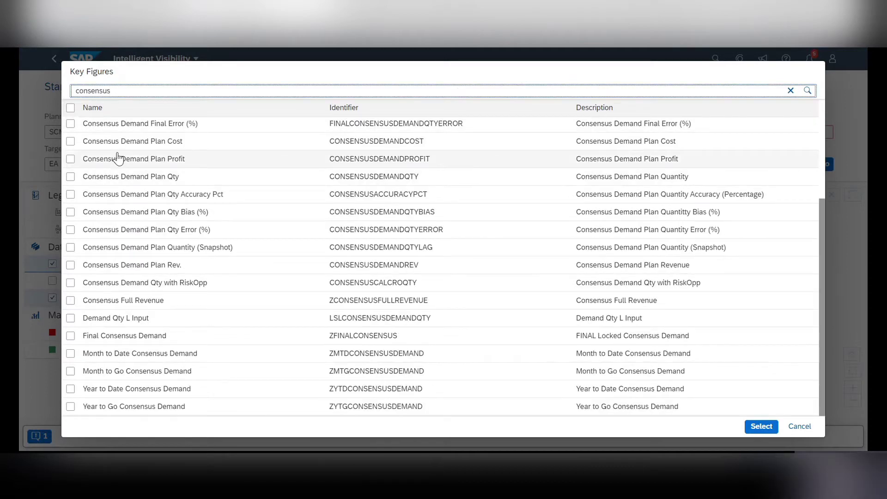
{"action": "left_click", "coordinate": [70, 177]}
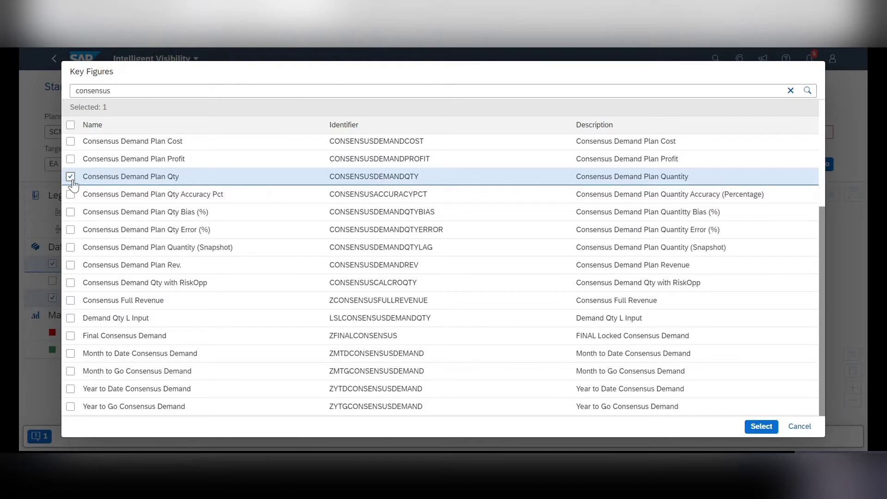
{"action": "left_click", "coordinate": [761, 427]}
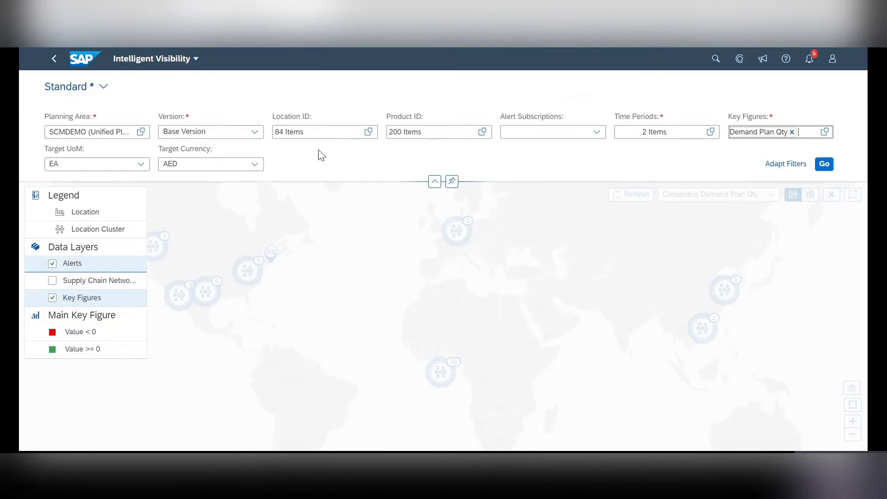
Step: Load the map, check DC Boston, then open the full location details for Plant Chicago
{"action": "left_click", "coordinate": [824, 164]}
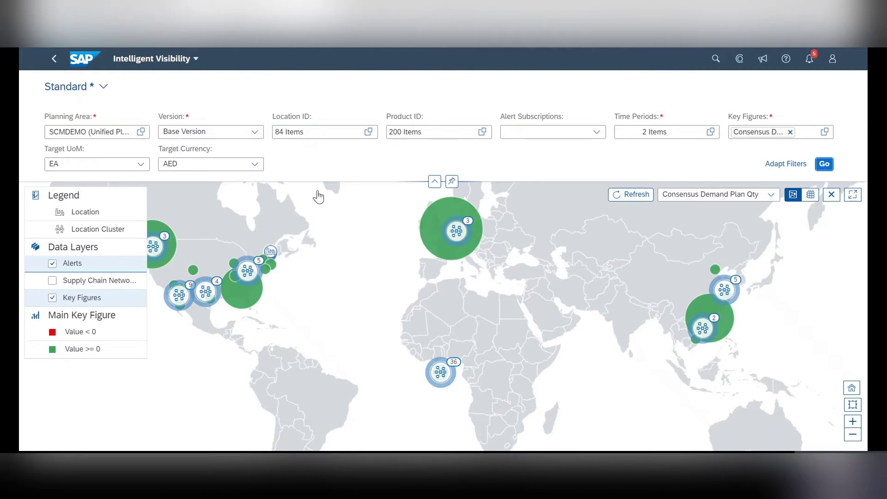
{"action": "left_click", "coordinate": [94, 350]}
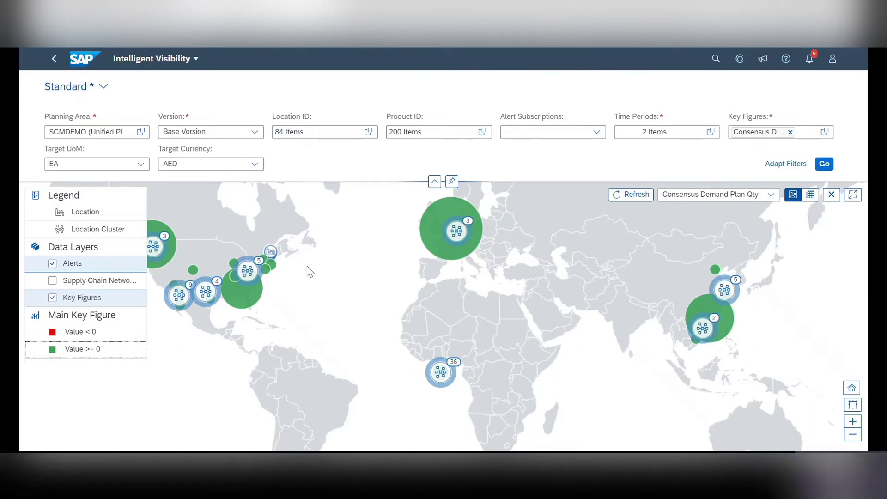
{"action": "left_click", "coordinate": [430, 236]}
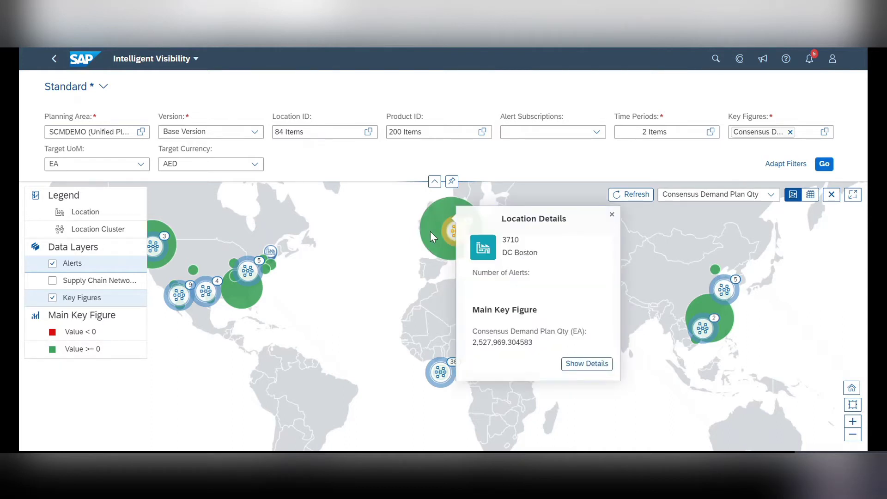
{"action": "left_click", "coordinate": [243, 300]}
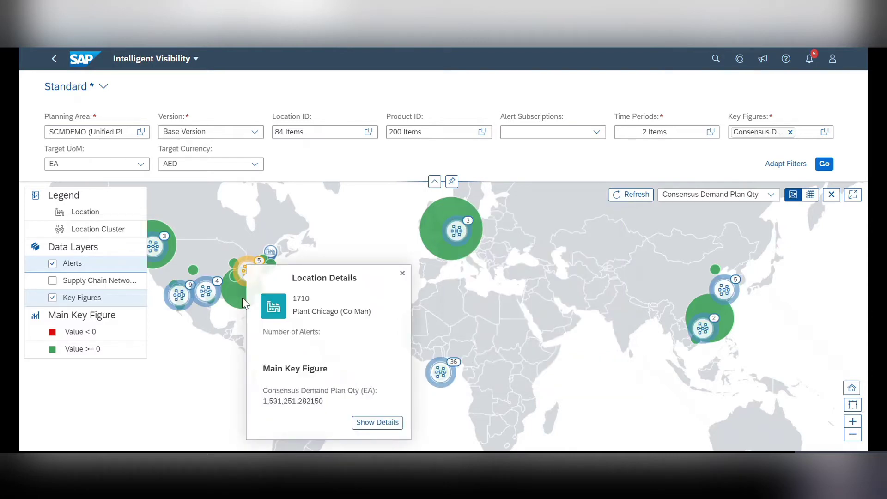
{"action": "left_click", "coordinate": [375, 423]}
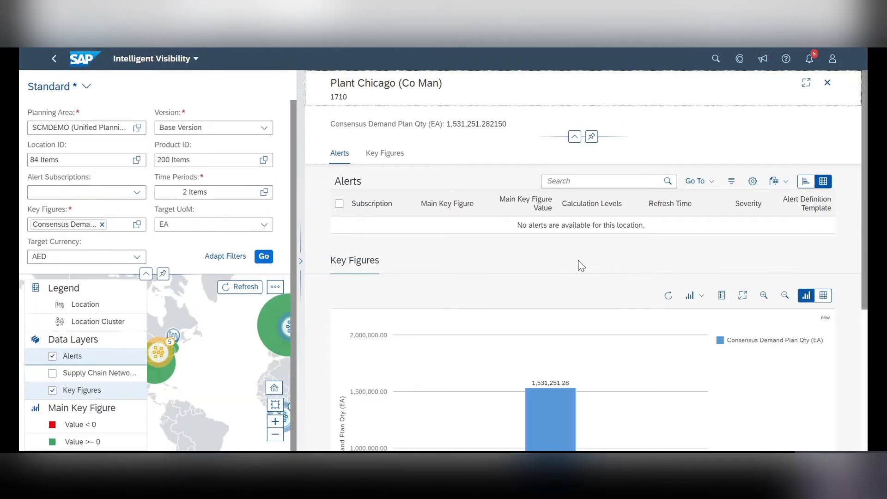
Step: Scroll through Plant Chicago's alerts and Consensus Demand Plan Qty chart, then widen the map area
{"action": "scroll", "coordinate": [582, 266], "scroll_direction": "down", "scroll_amount": 5}
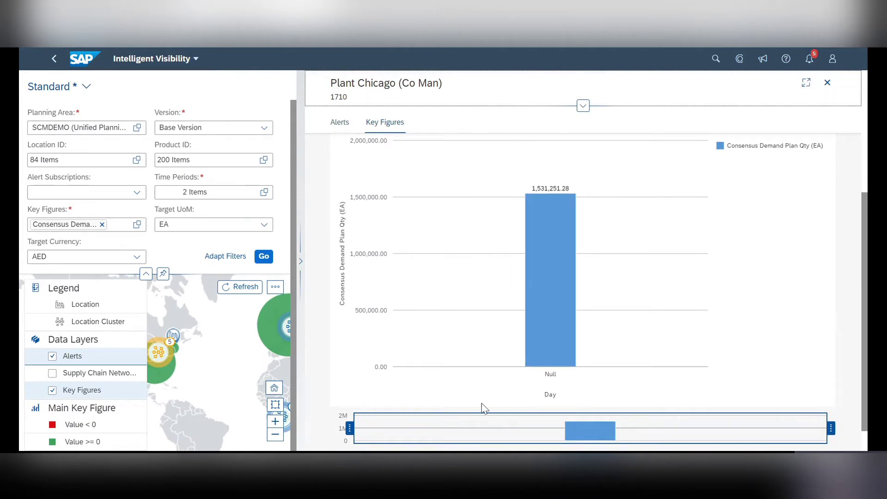
{"action": "scroll", "coordinate": [579, 322], "scroll_direction": "up", "scroll_amount": 2}
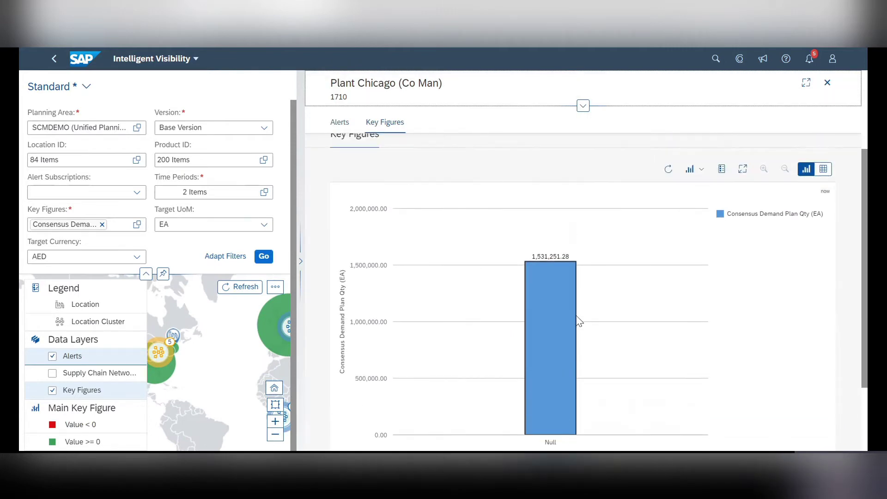
{"action": "scroll", "coordinate": [584, 249], "scroll_direction": "up", "scroll_amount": 5}
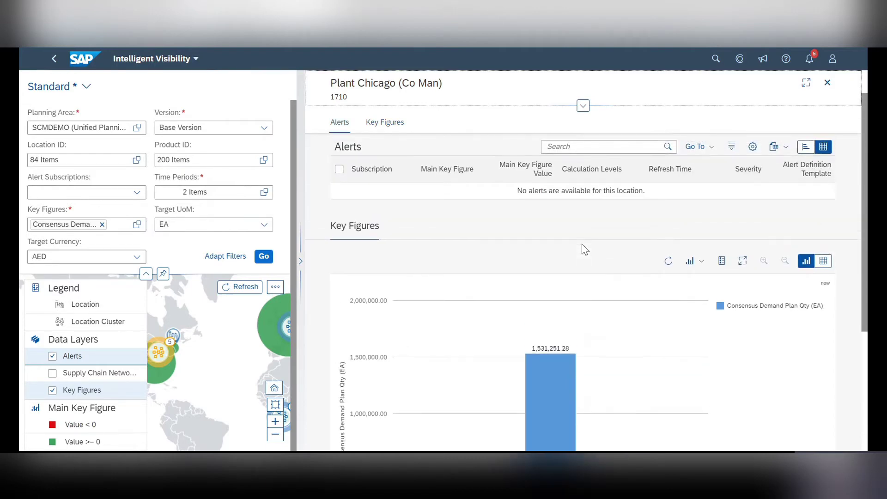
{"action": "scroll", "coordinate": [584, 249], "scroll_direction": "down", "scroll_amount": 10}
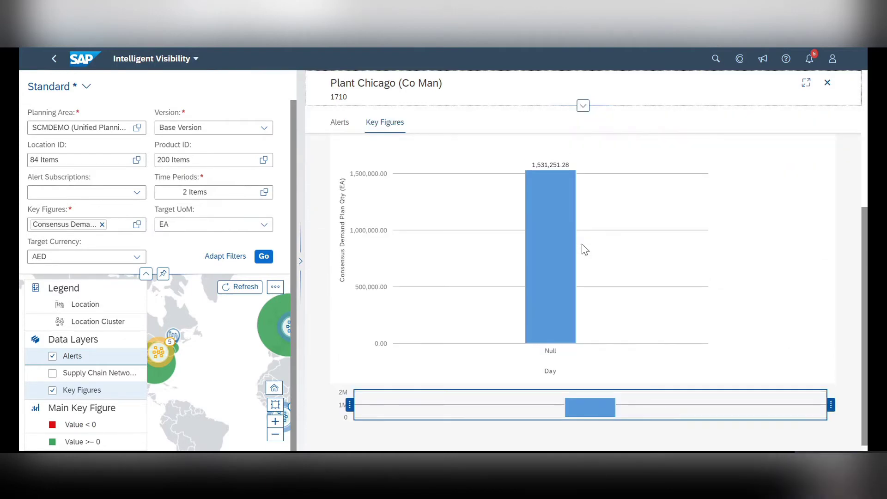
{"action": "scroll", "coordinate": [585, 249], "scroll_direction": "up", "scroll_amount": 5}
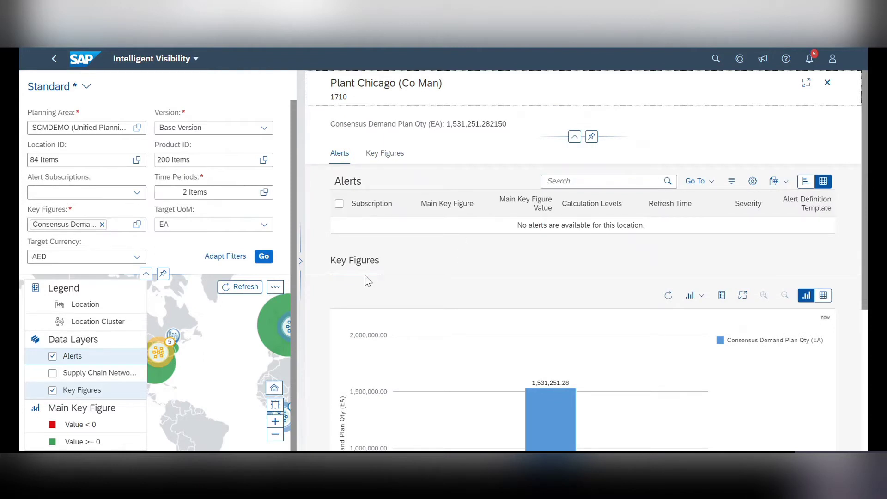
{"action": "left_click", "coordinate": [301, 262]}
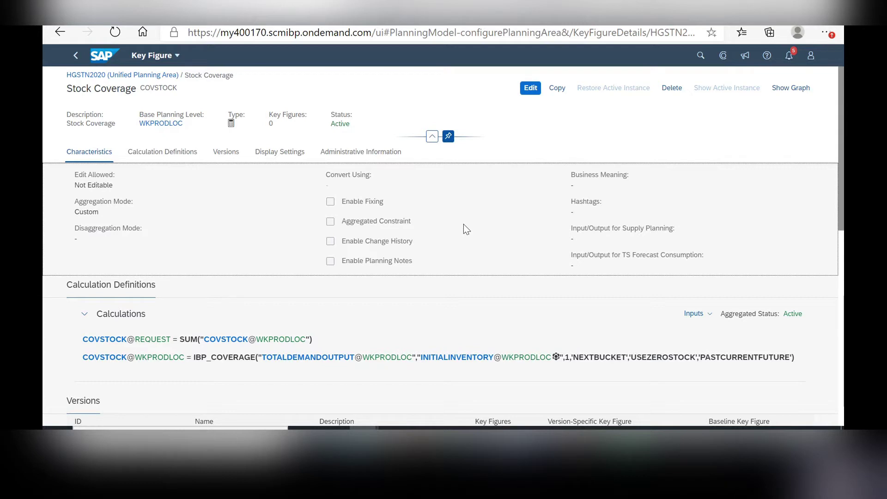
Step: Highlight IBP_COVERAGE, NEXTBUCKET and USEZEROSTOCK in the Stock Coverage formula, then switch to DP 130 Local Demand
{"action": "left_click_drag", "start_coordinate": [193, 358], "coordinate": [260, 364]}
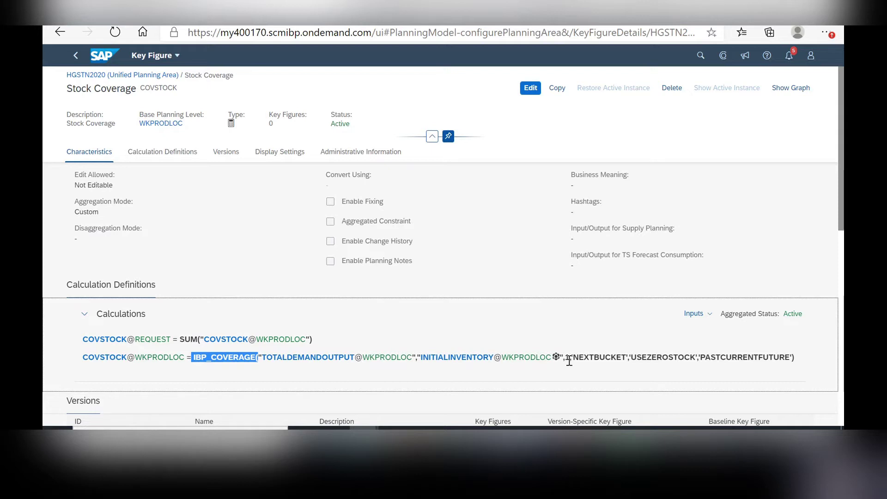
{"action": "double_click", "coordinate": [592, 357]}
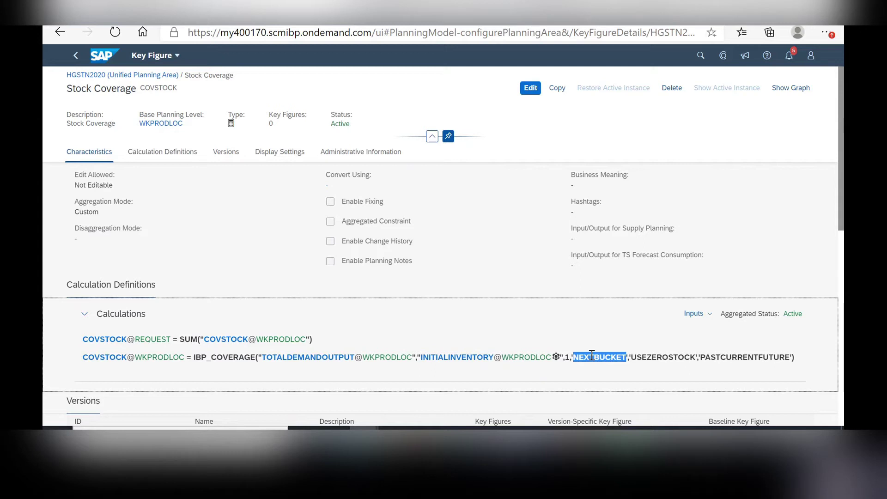
{"action": "left_click", "coordinate": [647, 353]}
{"action": "mouse_move", "coordinate": [690, 403]}
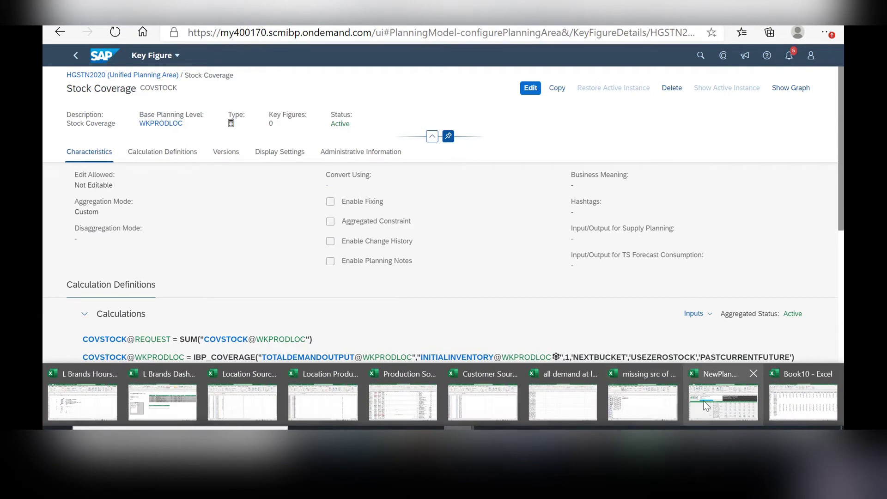
{"action": "left_click", "coordinate": [706, 405]}
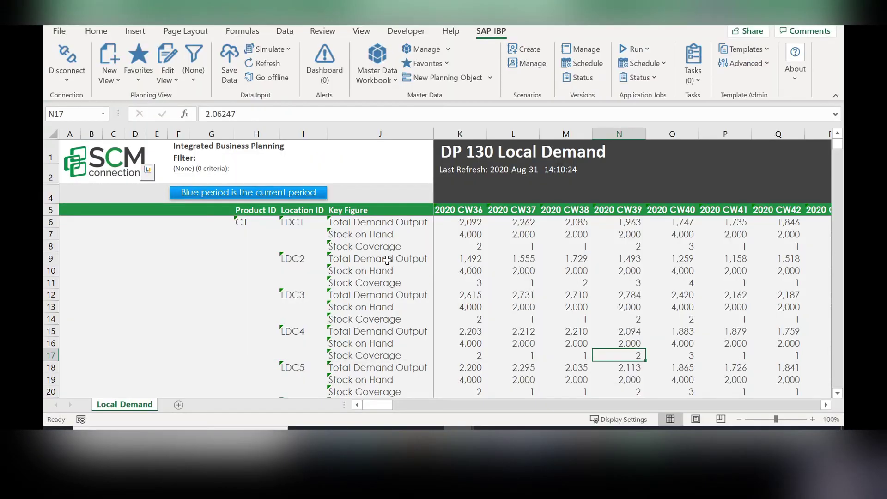
Step: Inspect the Stock on Hand, Total Demand Output and Stock Coverage rows and LDC2's first three weeks
{"action": "left_click", "coordinate": [388, 235]}
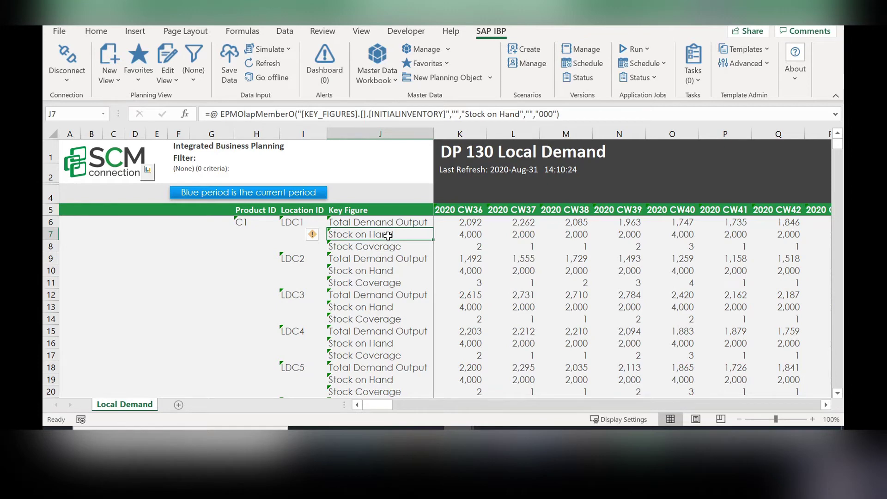
{"action": "key", "text": "Up"}
{"action": "key", "text": "Down"}
{"action": "key", "text": "Down"}
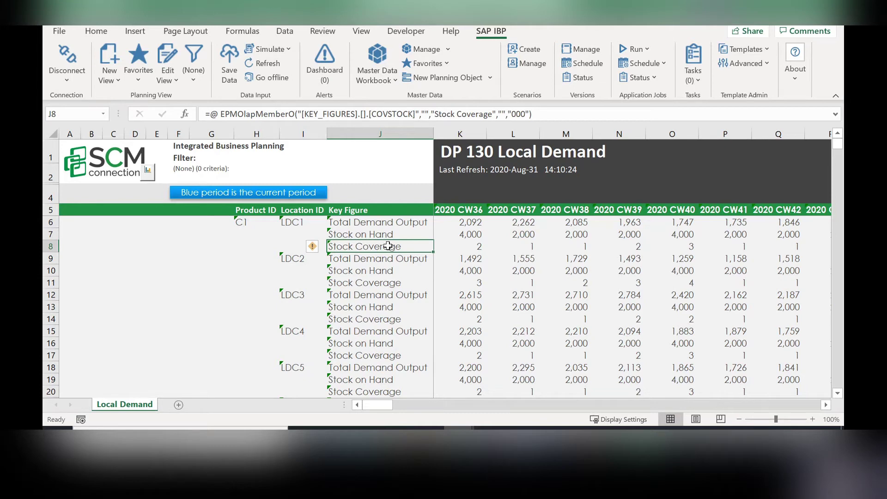
{"action": "left_click", "coordinate": [465, 294]}
{"action": "left_click", "coordinate": [465, 281]}
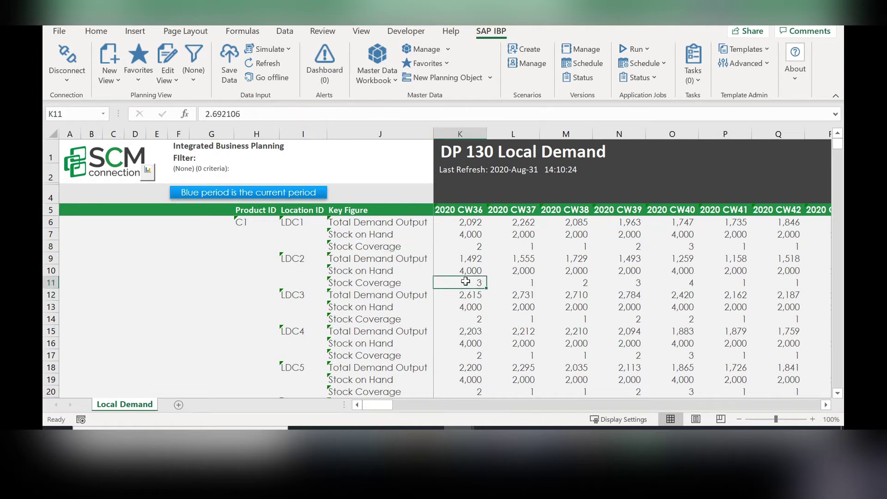
{"action": "left_click_drag", "start_coordinate": [318, 257], "coordinate": [584, 280]}
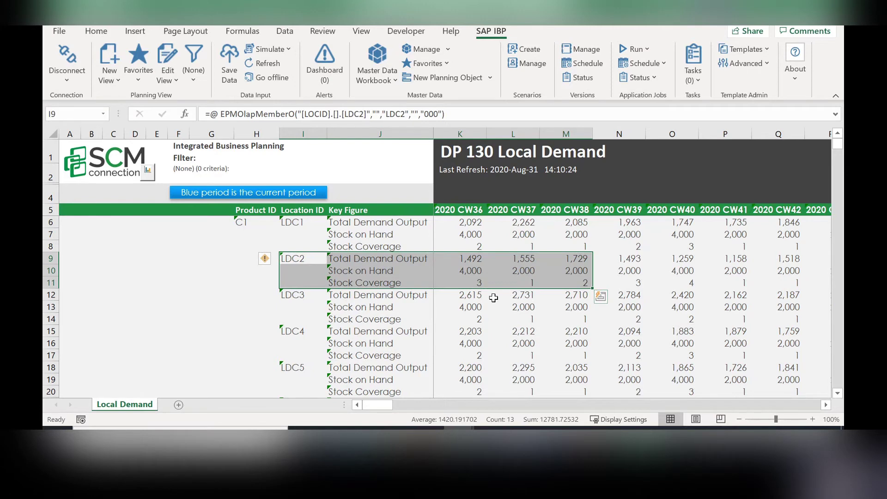
Step: Compare LDC2's CW36 stock coverage and 4,000 stock on hand with demand in following weeks
{"action": "left_click", "coordinate": [456, 282]}
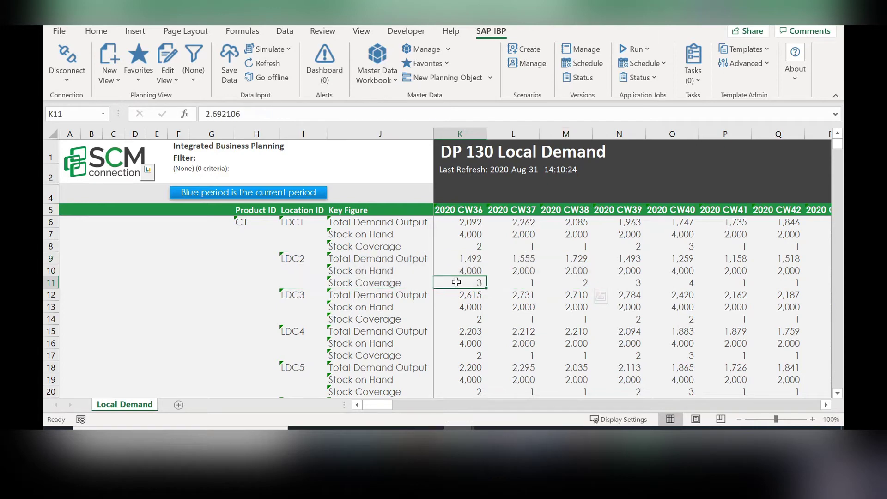
{"action": "left_click", "coordinate": [515, 259]}
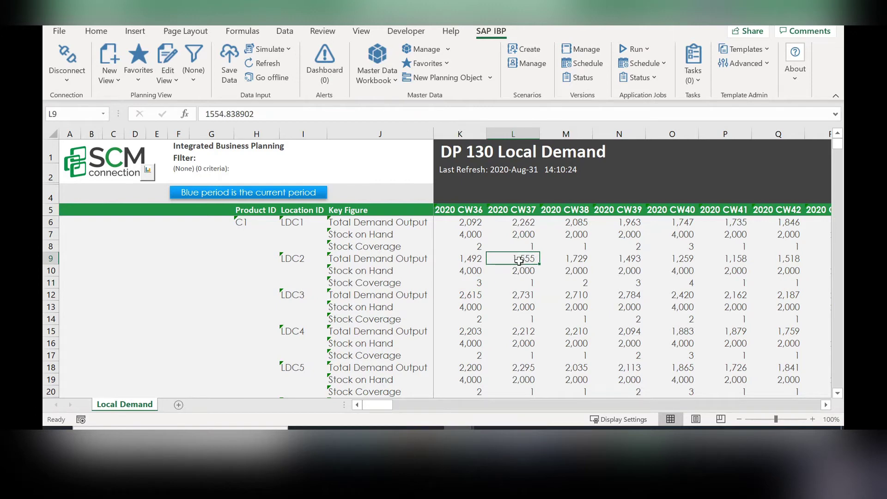
{"action": "left_click", "coordinate": [466, 272]}
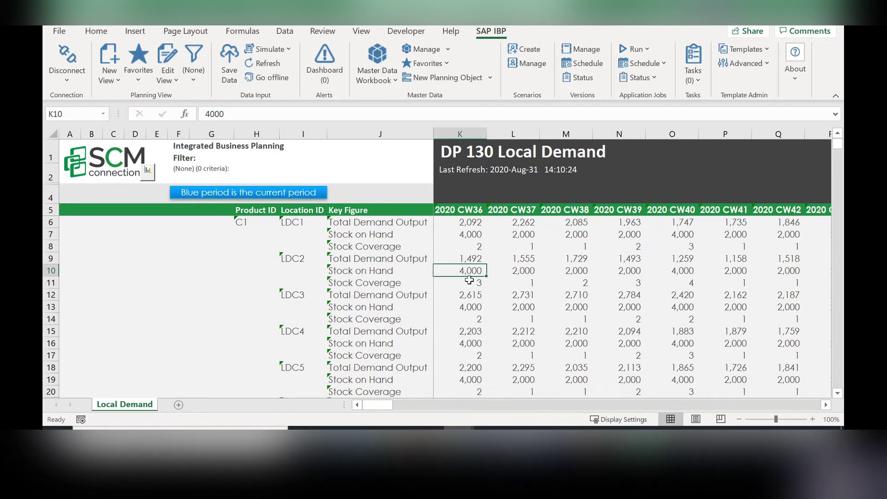
{"action": "left_click_drag", "start_coordinate": [511, 258], "coordinate": [618, 261]}
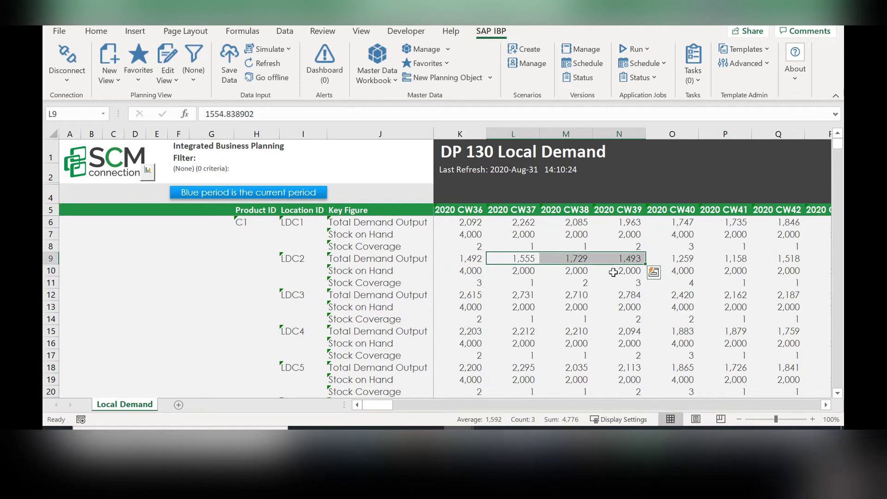
Step: Check LDC2's CW37 coverage and stock on hand, leaving it at 2,000, and CW38 demand
{"action": "left_click", "coordinate": [528, 283]}
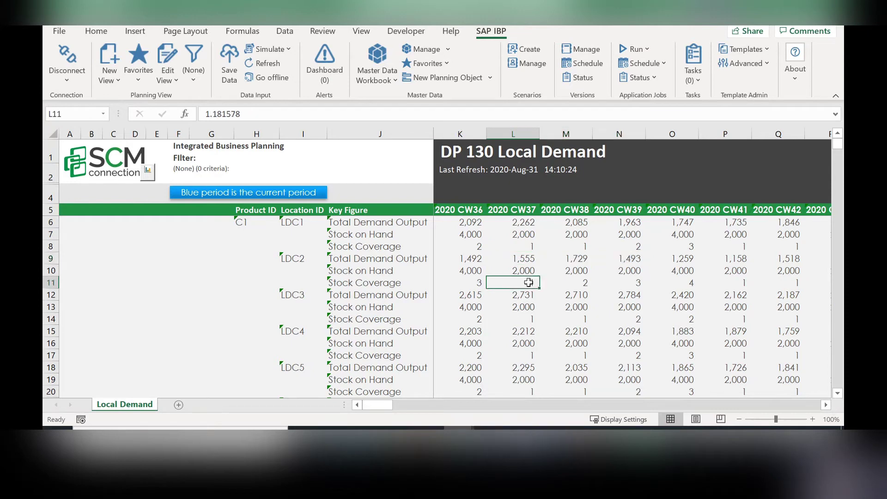
{"action": "left_click", "coordinate": [521, 274]}
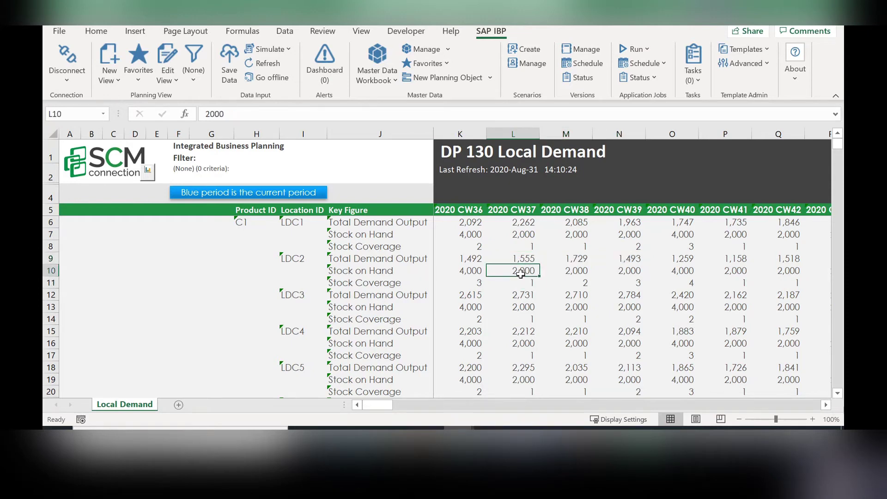
{"action": "double_click", "coordinate": [521, 273]}
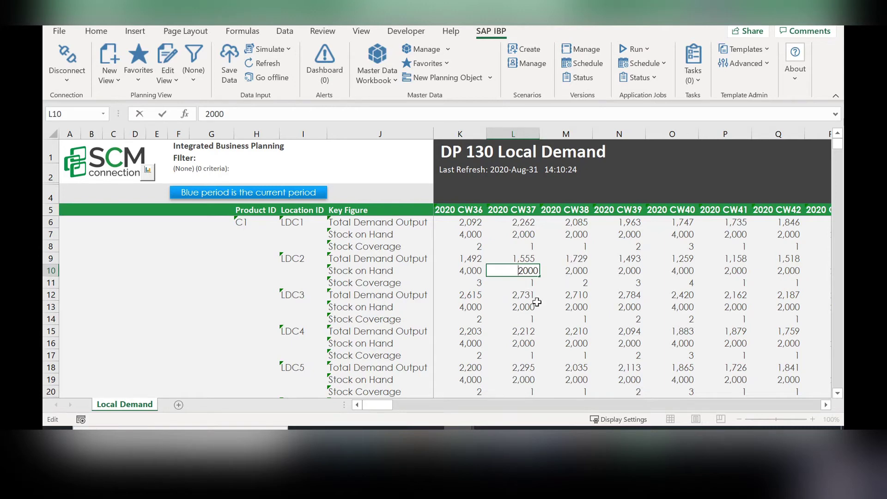
{"action": "key", "text": "Escape"}
{"action": "left_click", "coordinate": [578, 257]}
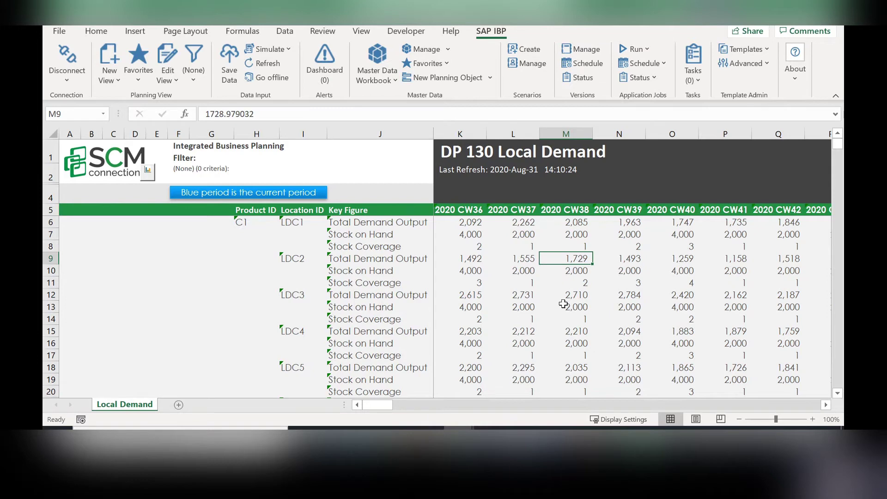
{"action": "left_click", "coordinate": [457, 285]}
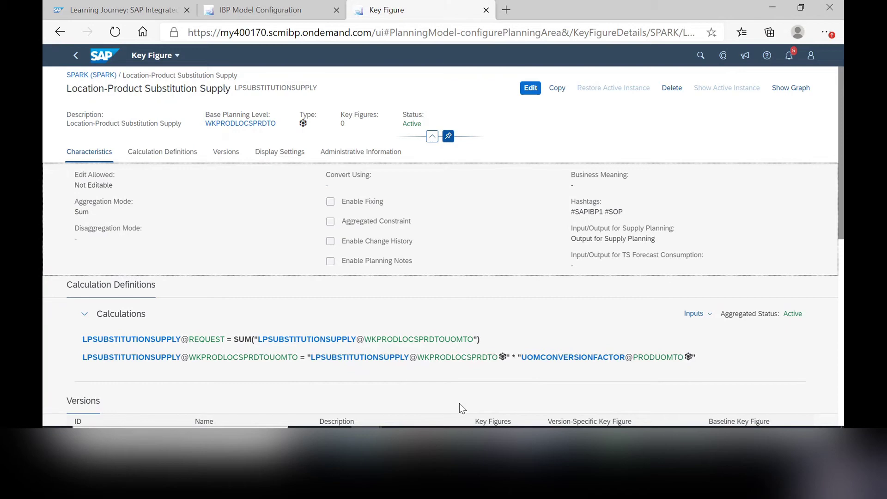
{"action": "left_click", "coordinate": [461, 444]}
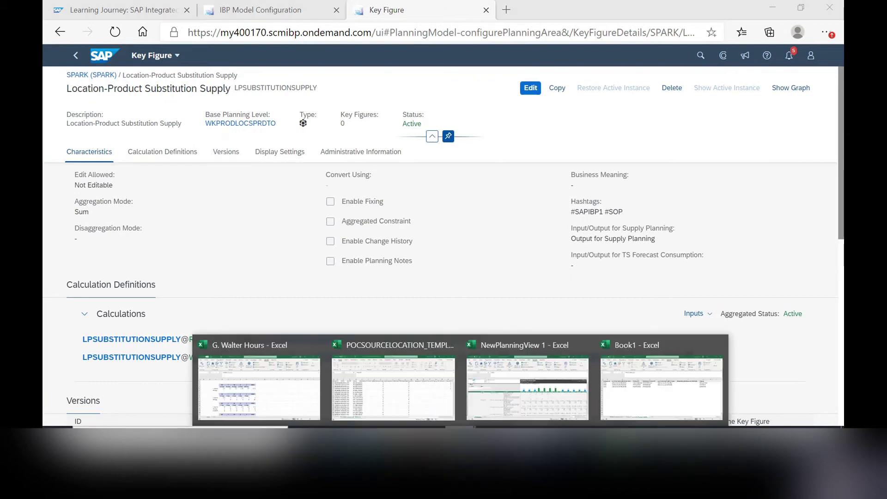
{"action": "left_click", "coordinate": [625, 406]}
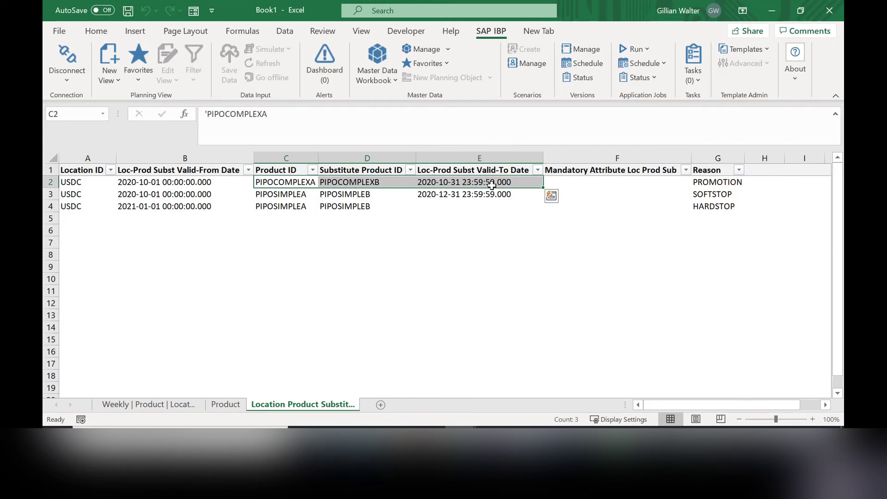
{"action": "left_click", "coordinate": [293, 183]}
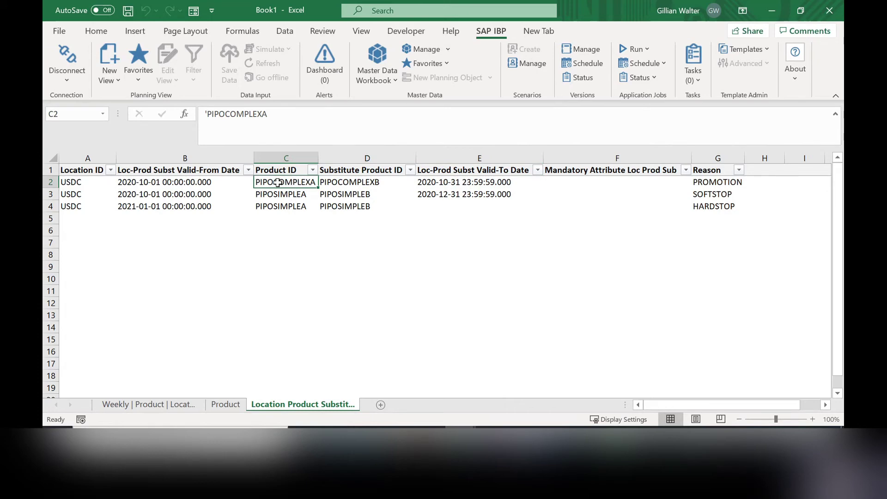
{"action": "left_click", "coordinate": [360, 183]}
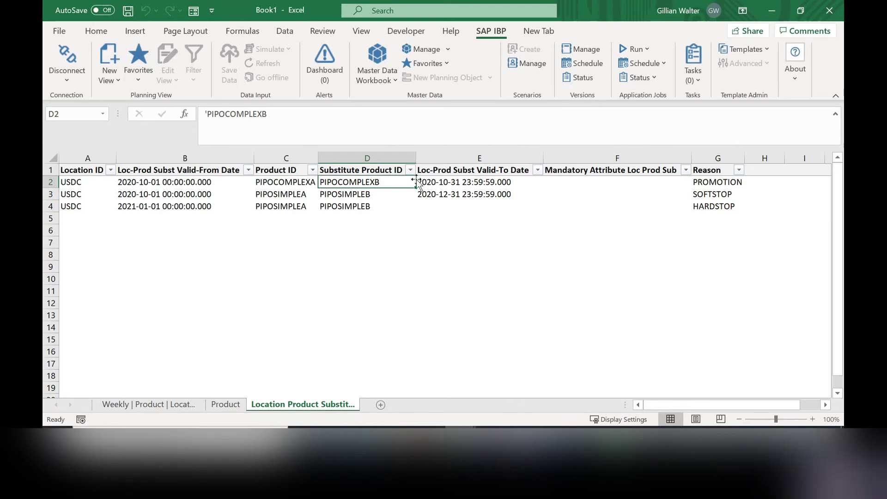
{"action": "left_click", "coordinate": [443, 182]}
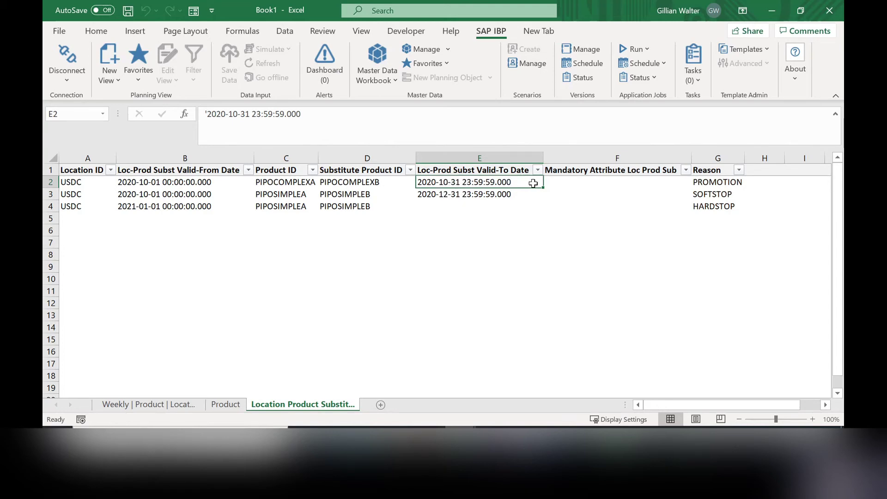
{"action": "left_click", "coordinate": [703, 182]}
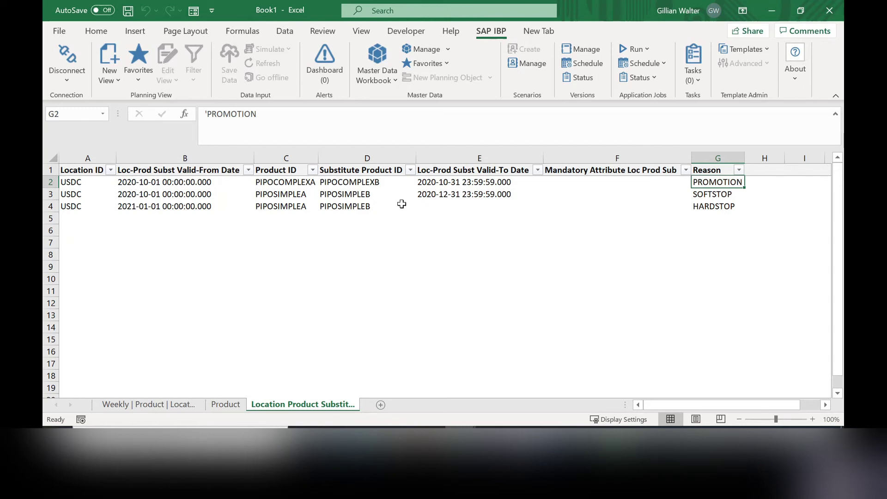
{"action": "left_click", "coordinate": [365, 184]}
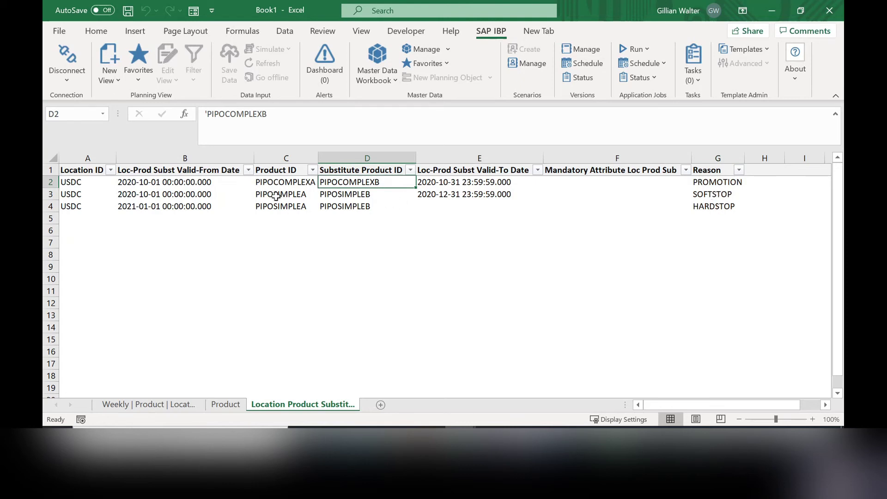
Step: Review row 3's SOFTSTOP substitution of PIPOSIMPLEB, ending 2020-12-31
{"action": "left_click_drag", "start_coordinate": [369, 206], "coordinate": [371, 194]}
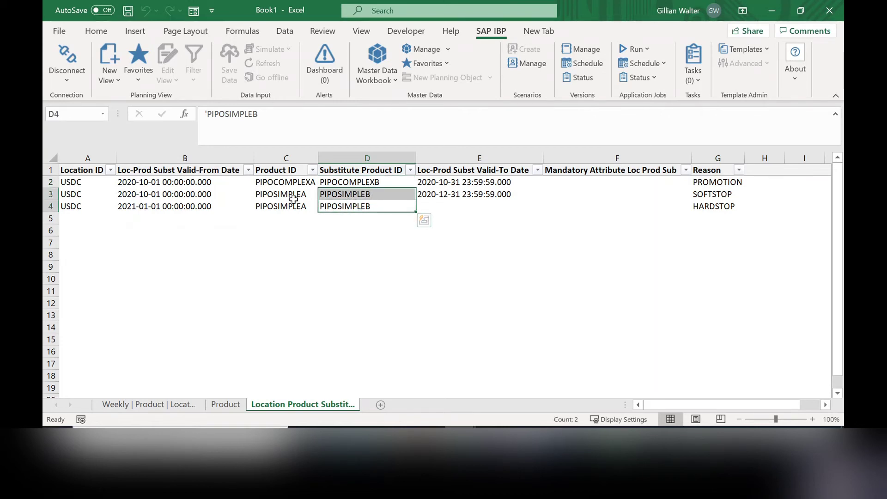
{"action": "left_click", "coordinate": [381, 303]}
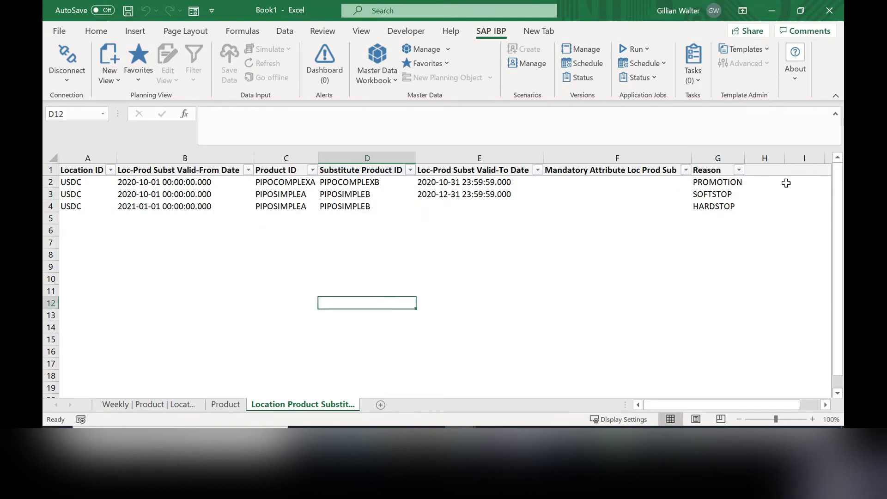
{"action": "left_click", "coordinate": [712, 195]}
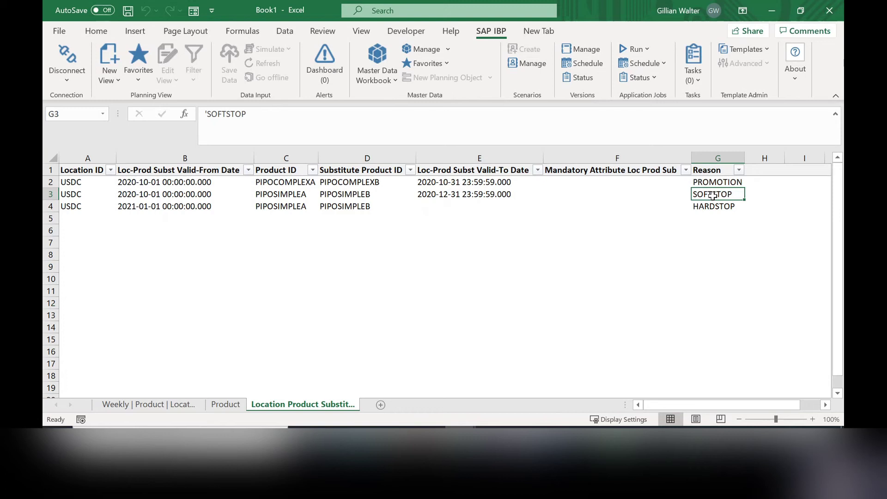
{"action": "left_click", "coordinate": [530, 195]}
{"action": "left_click", "coordinate": [370, 193]}
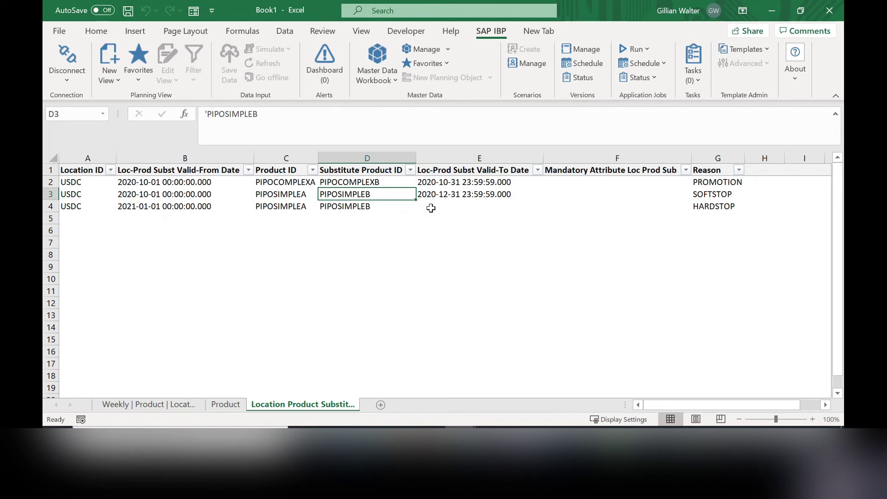
{"action": "left_click", "coordinate": [441, 197]}
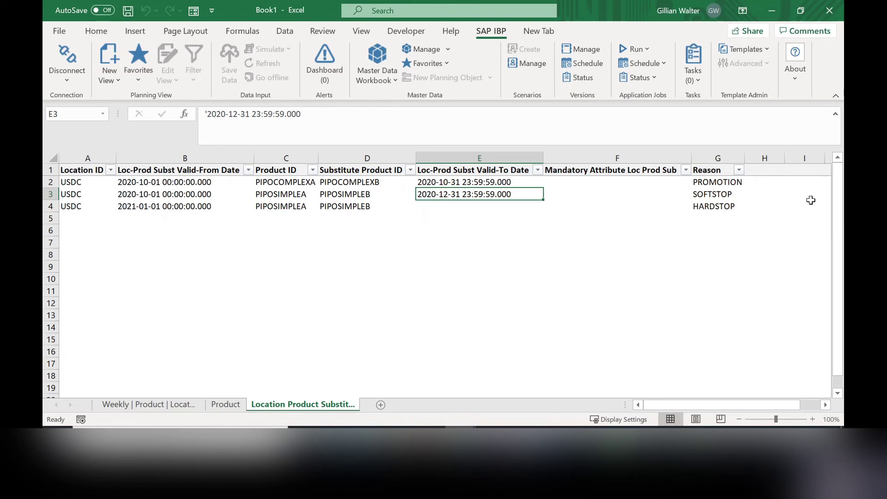
Step: Review row 4's HARDSTOP substitution of PIPOSIMPLEA by PIPOSIMPLEB, which has no end date
{"action": "right_click", "coordinate": [719, 206]}
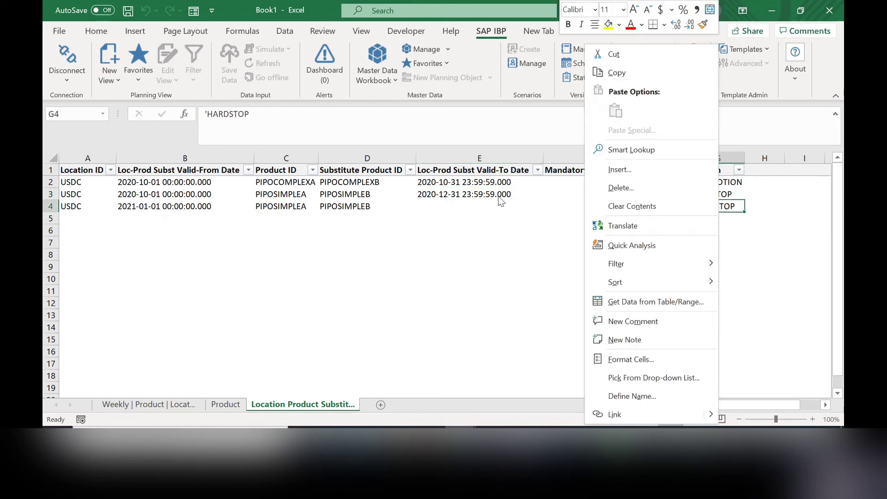
{"action": "left_click", "coordinate": [467, 206]}
{"action": "left_click", "coordinate": [466, 206]}
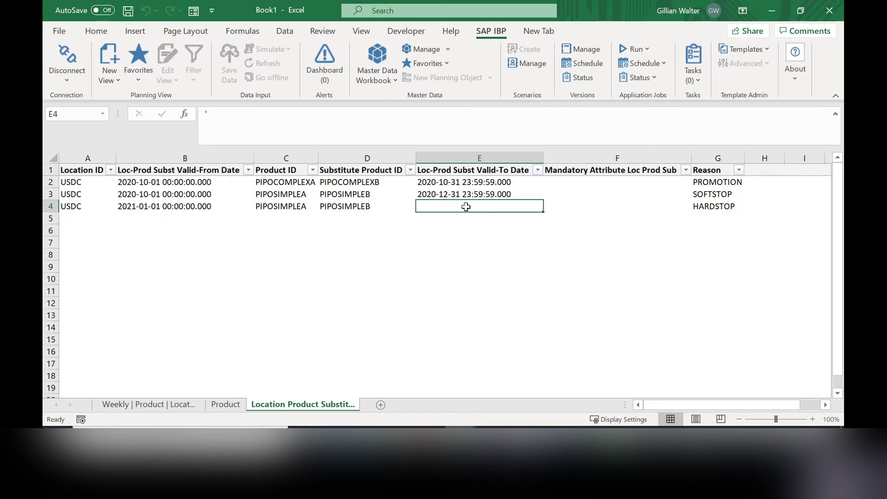
{"action": "left_click", "coordinate": [380, 207]}
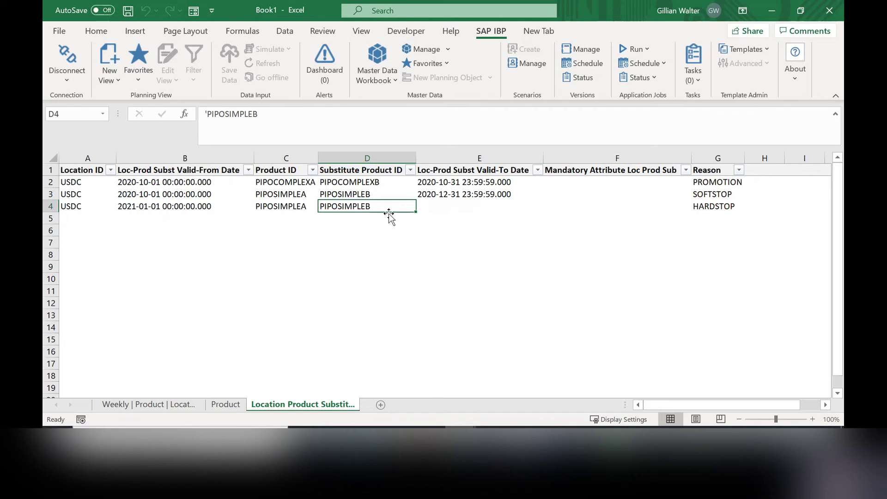
{"action": "left_click", "coordinate": [287, 208]}
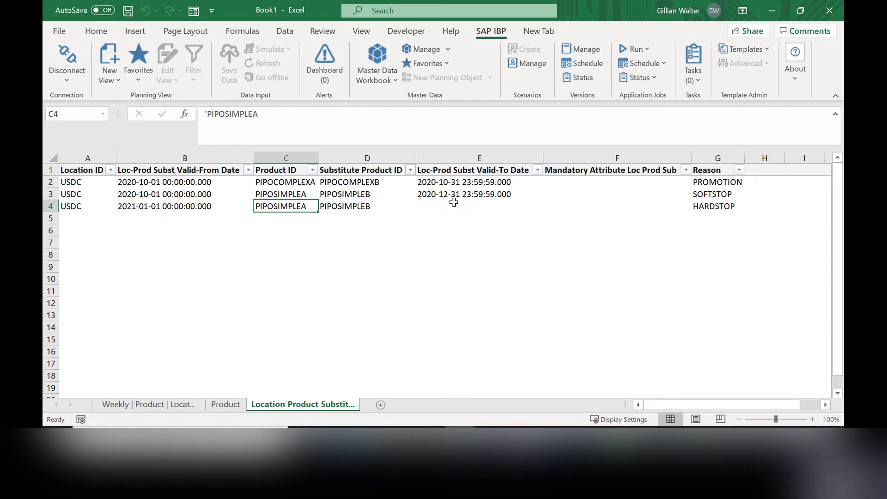
Step: Switch to the NewPlanningView 1 workbook
{"action": "left_click", "coordinate": [380, 71]}
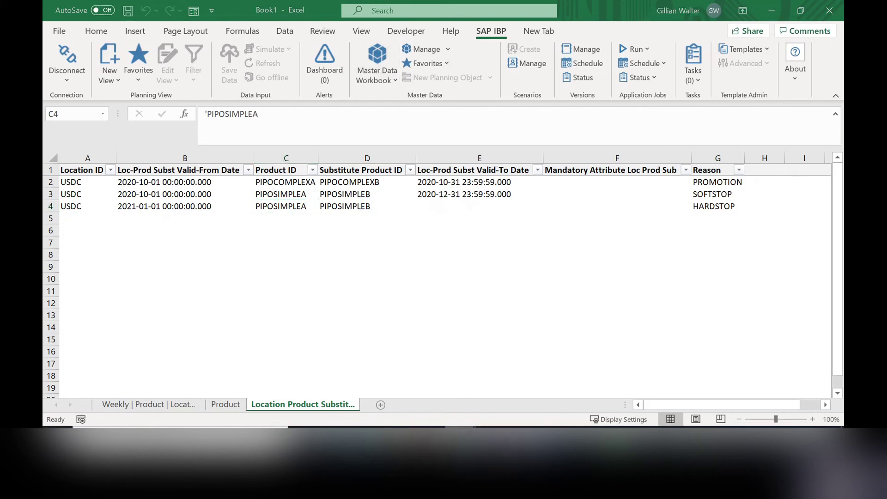
{"action": "mouse_move", "coordinate": [461, 429]}
{"action": "left_click", "coordinate": [482, 403]}
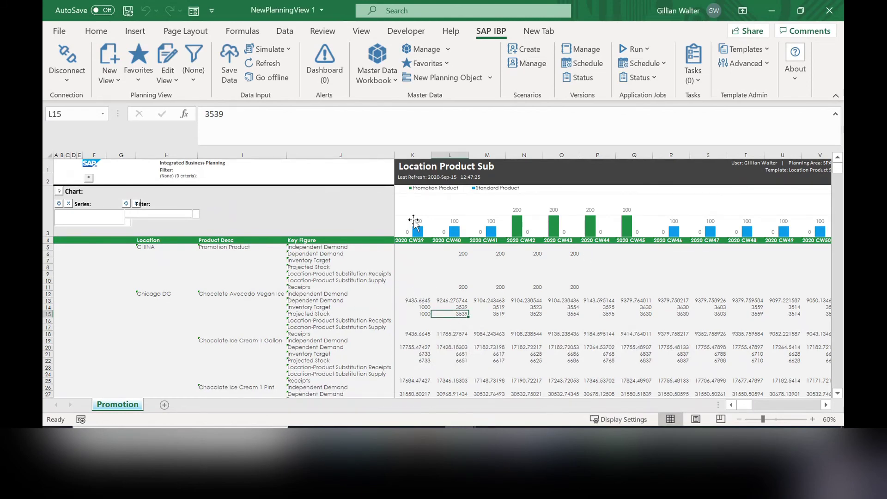
{"action": "left_click", "coordinate": [243, 247]}
{"action": "left_click_drag", "start_coordinate": [244, 247], "coordinate": [356, 281]}
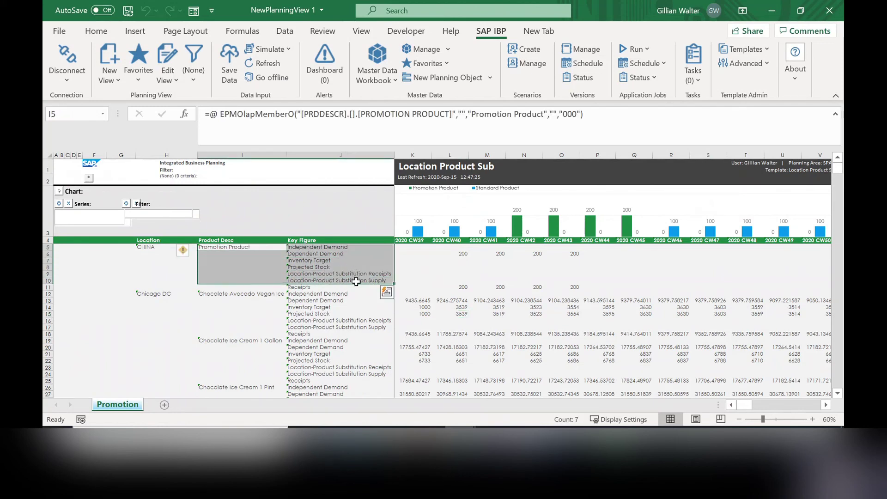
{"action": "left_click_drag", "start_coordinate": [261, 296], "coordinate": [373, 354]}
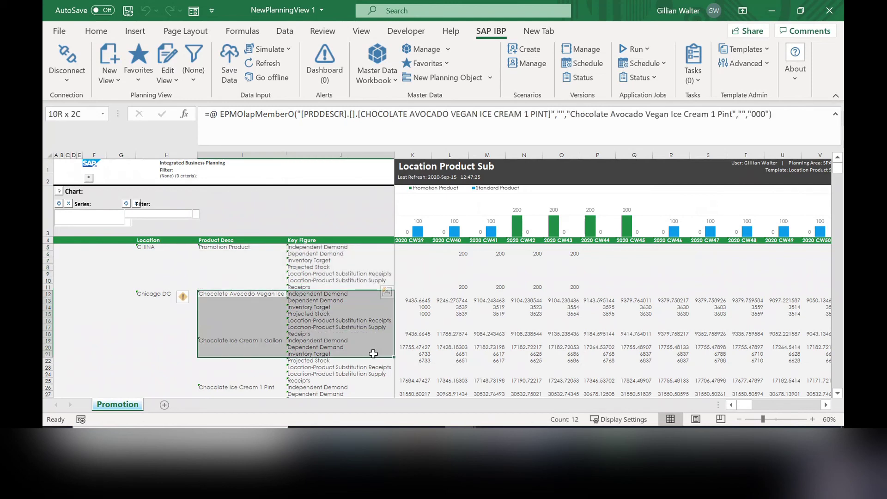
{"action": "left_click", "coordinate": [368, 334]}
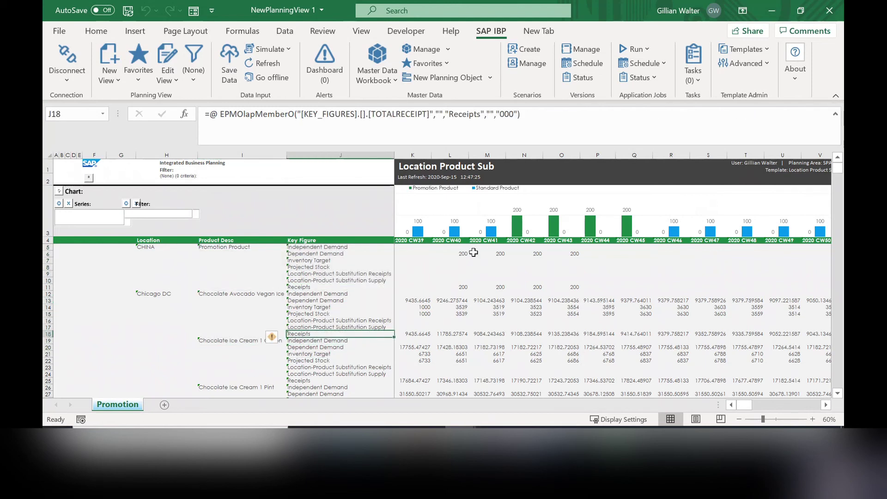
{"action": "left_click_drag", "start_coordinate": [456, 255], "coordinate": [575, 254]}
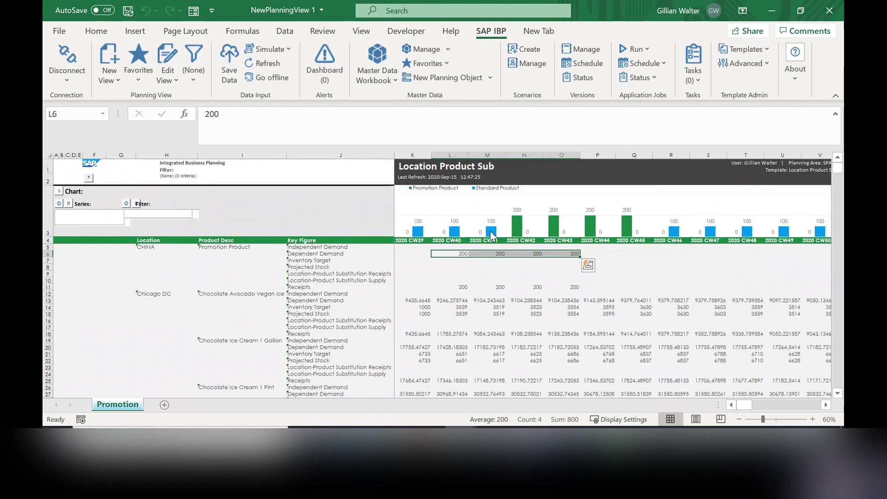
{"action": "mouse_move", "coordinate": [491, 235]}
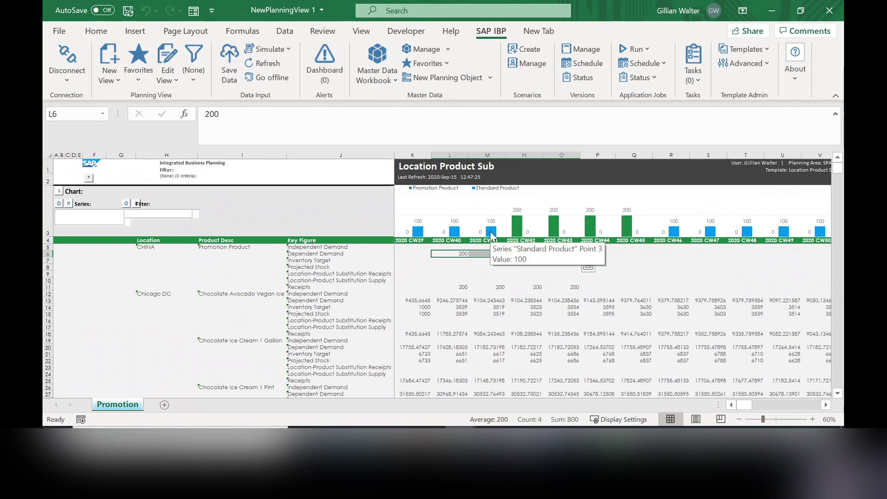
{"action": "mouse_move", "coordinate": [519, 232]}
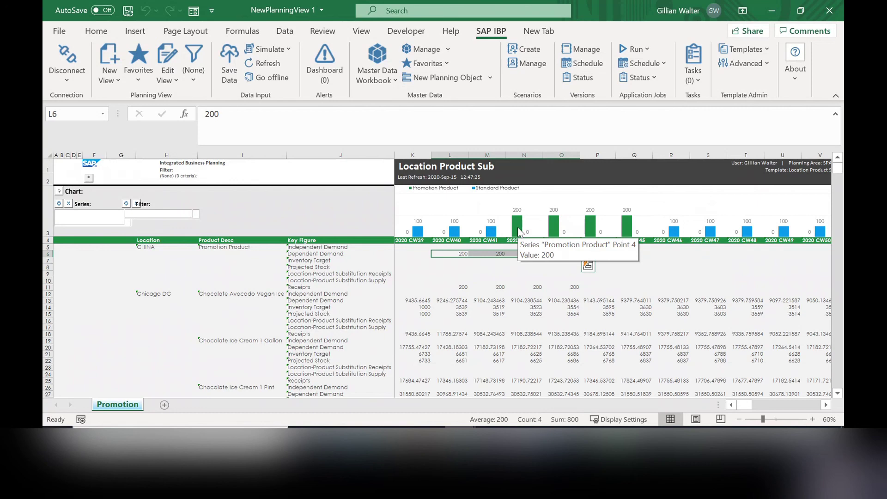
{"action": "left_click", "coordinate": [339, 300]}
{"action": "left_click_drag", "start_coordinate": [396, 305], "coordinate": [522, 302]}
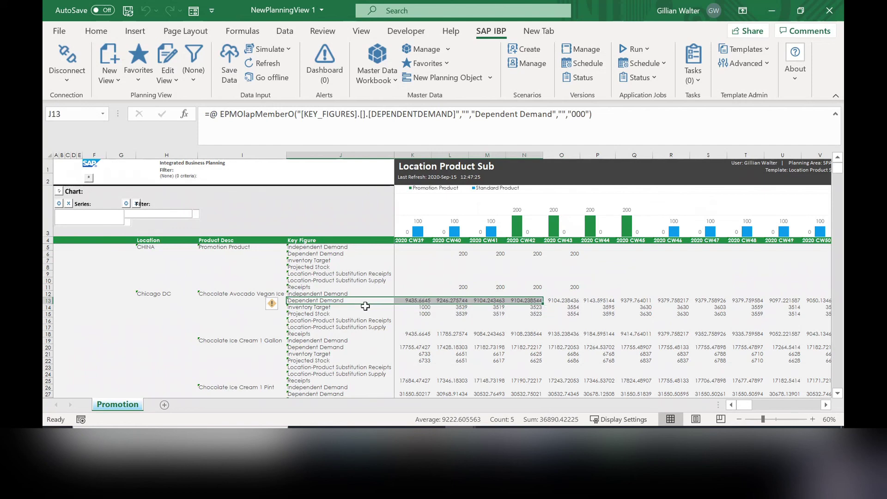
{"action": "left_click", "coordinate": [475, 300]}
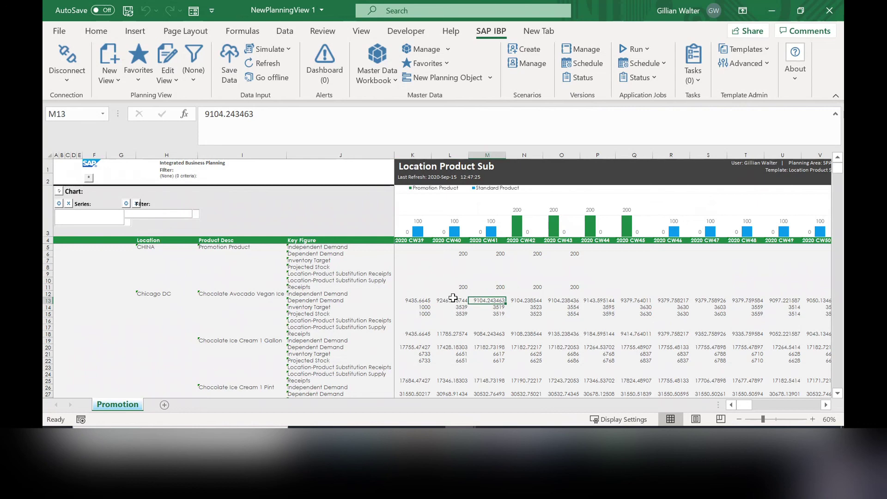
{"action": "left_click_drag", "start_coordinate": [462, 287], "coordinate": [564, 292]}
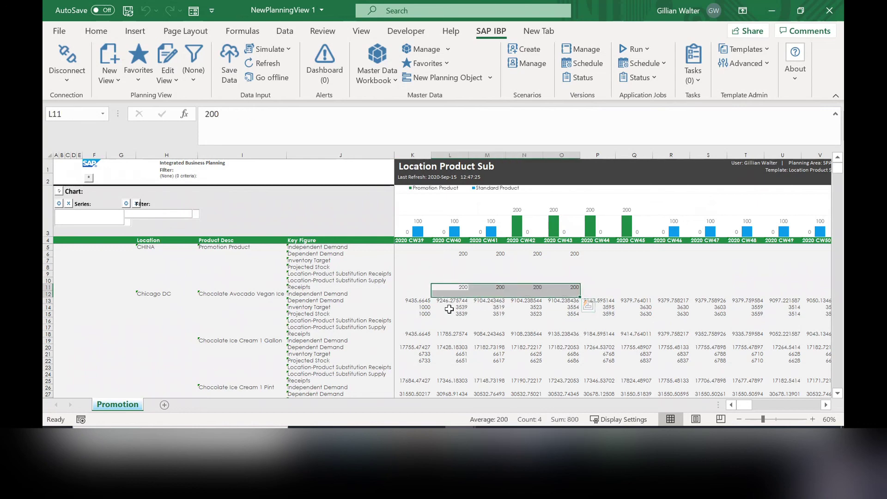
{"action": "left_click", "coordinate": [449, 307]}
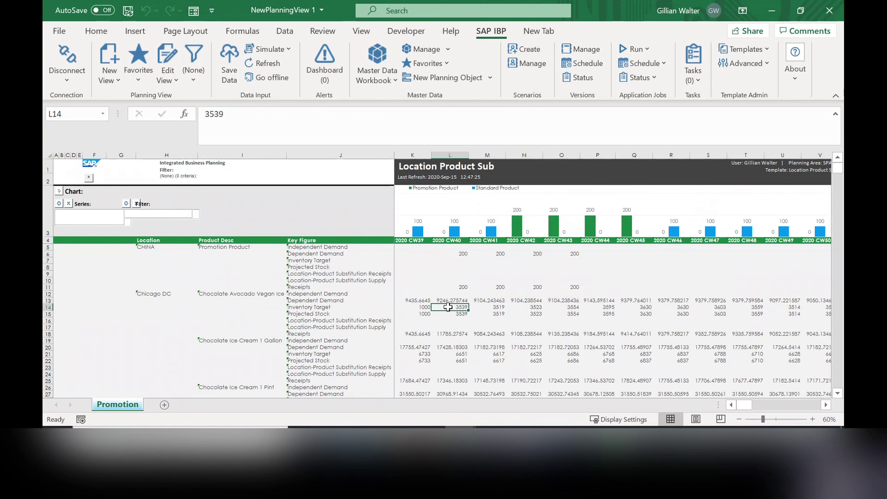